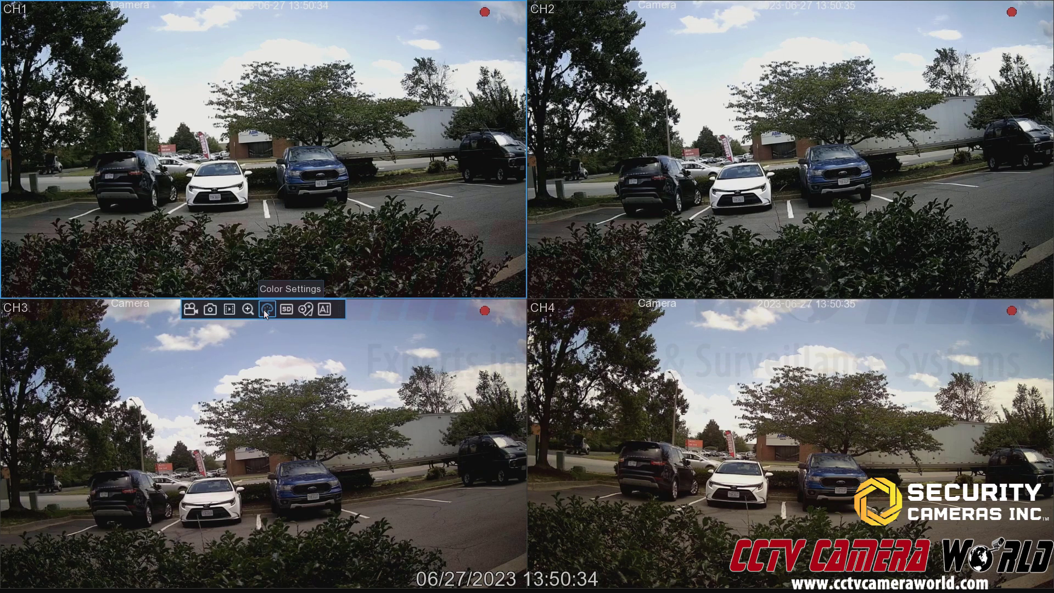
Unlock CH1's Color Settings and test brightness at 255 before returning it to about 128
click(267, 310)
mouse_move(442, 279)
mouse_down()
mouse_move(598, 275)
mouse_move(596, 410)
mouse_move(449, 414)
mouse_up()
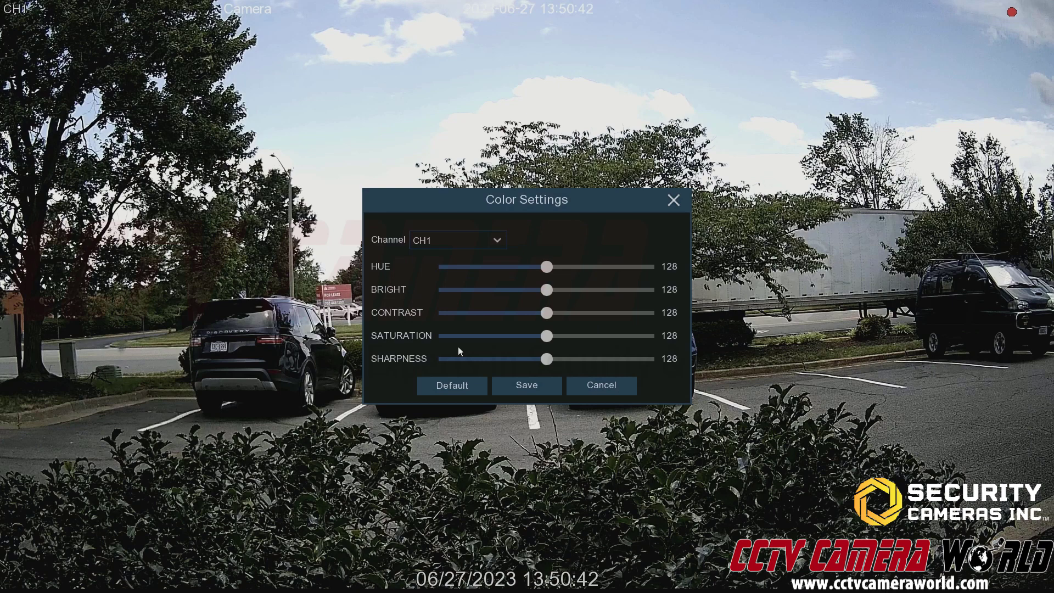
drag(548, 297, 651, 296)
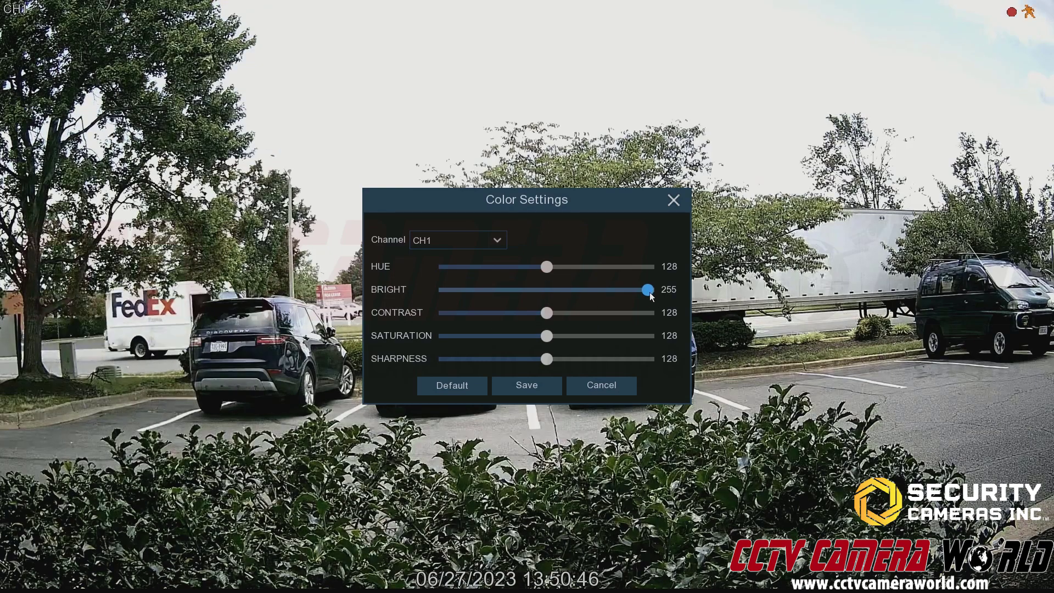
drag(649, 297, 454, 296)
drag(548, 302, 550, 304)
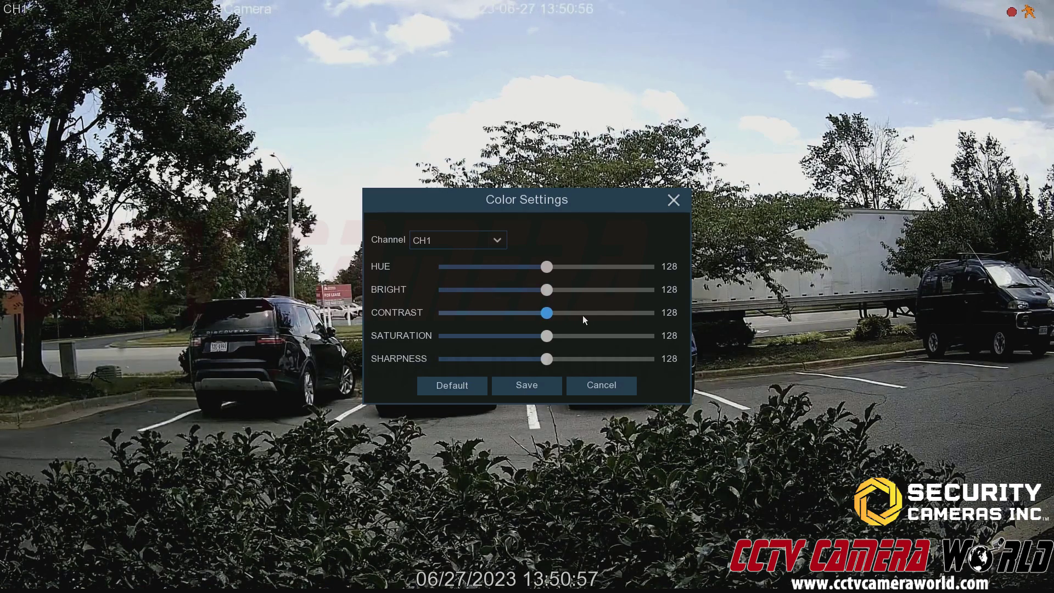
Sweep CH1's hue from low to the maximum 255, then reset it to the default 128
click(547, 269)
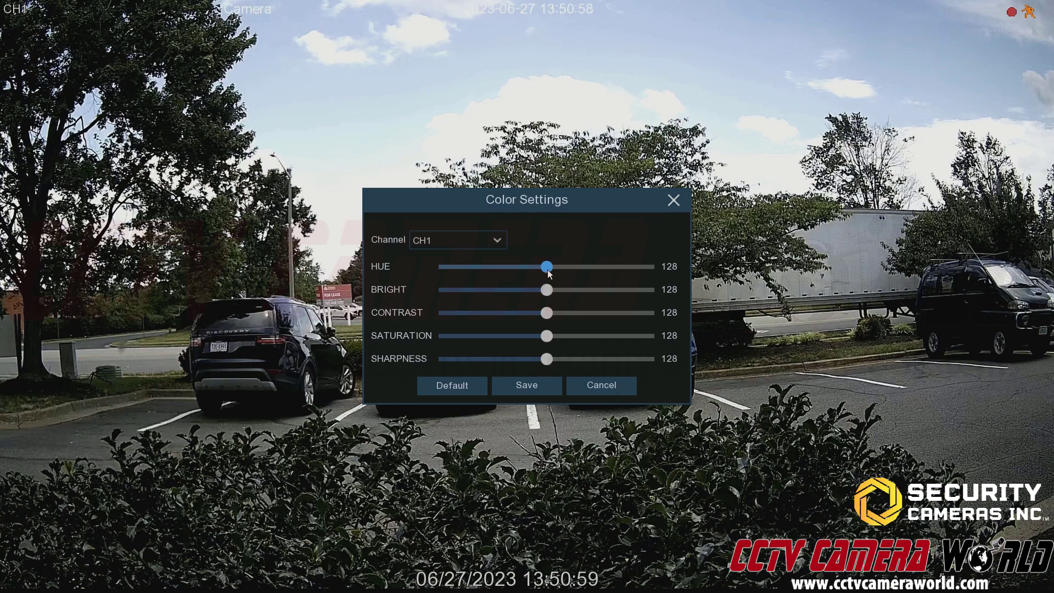
drag(550, 273, 462, 267)
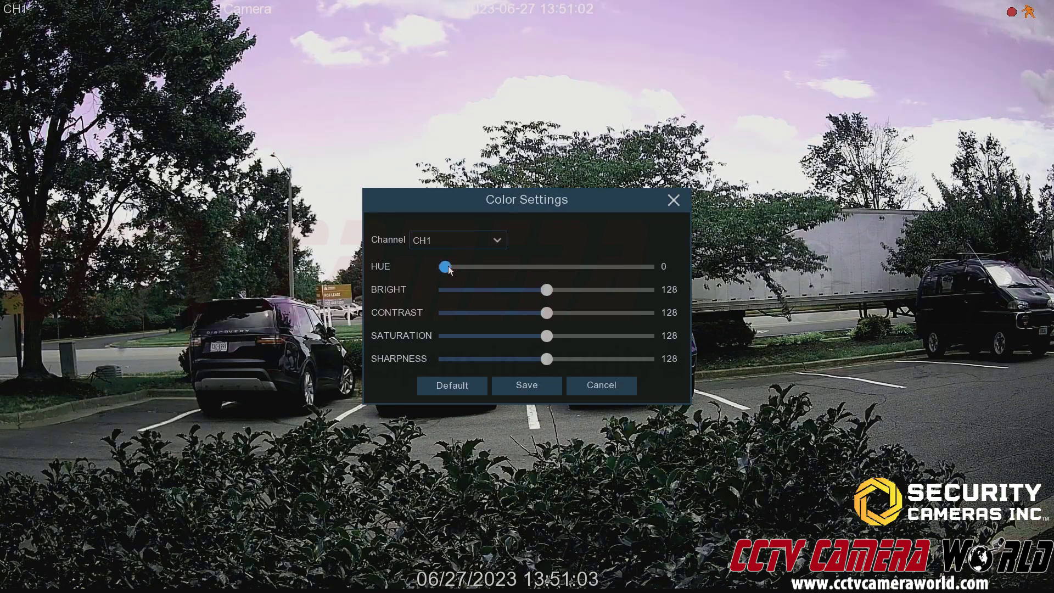
drag(448, 265, 683, 272)
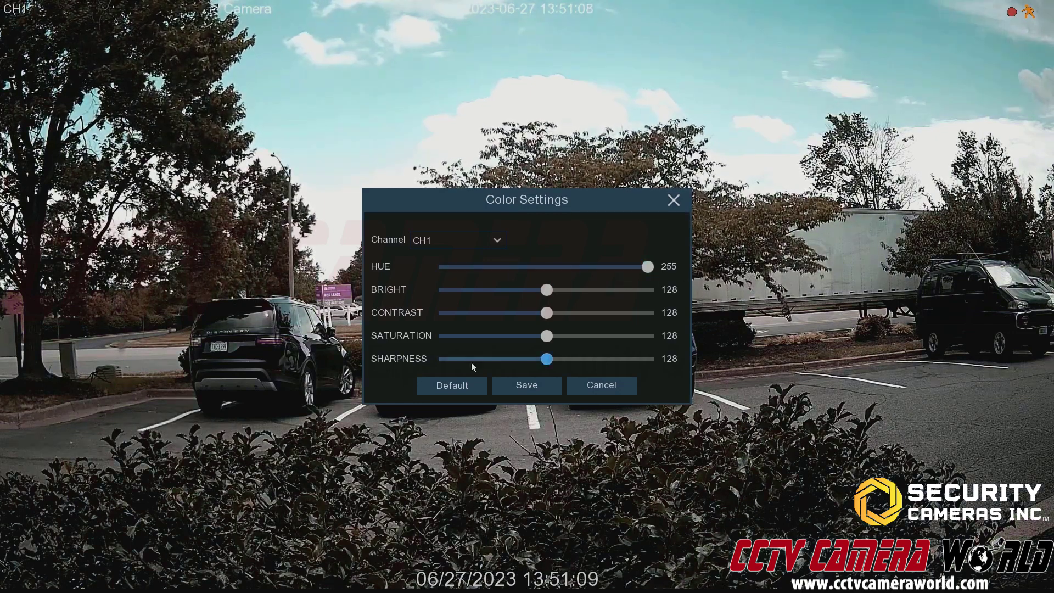
click(462, 385)
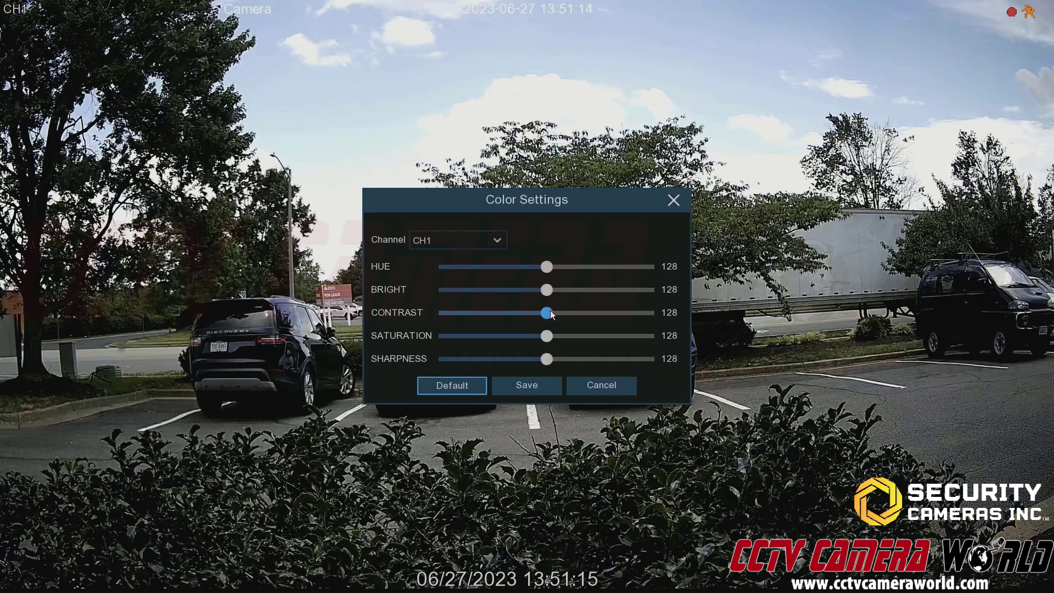
Test CH1 contrast at 255 and 0, then restore it to the default 128
drag(554, 314, 654, 324)
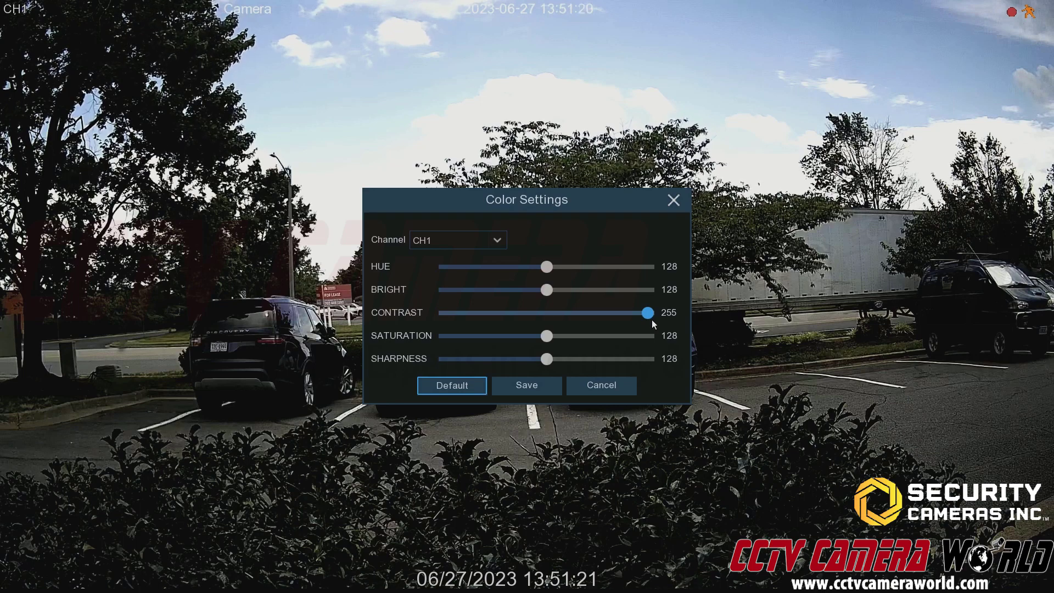
drag(650, 323, 396, 314)
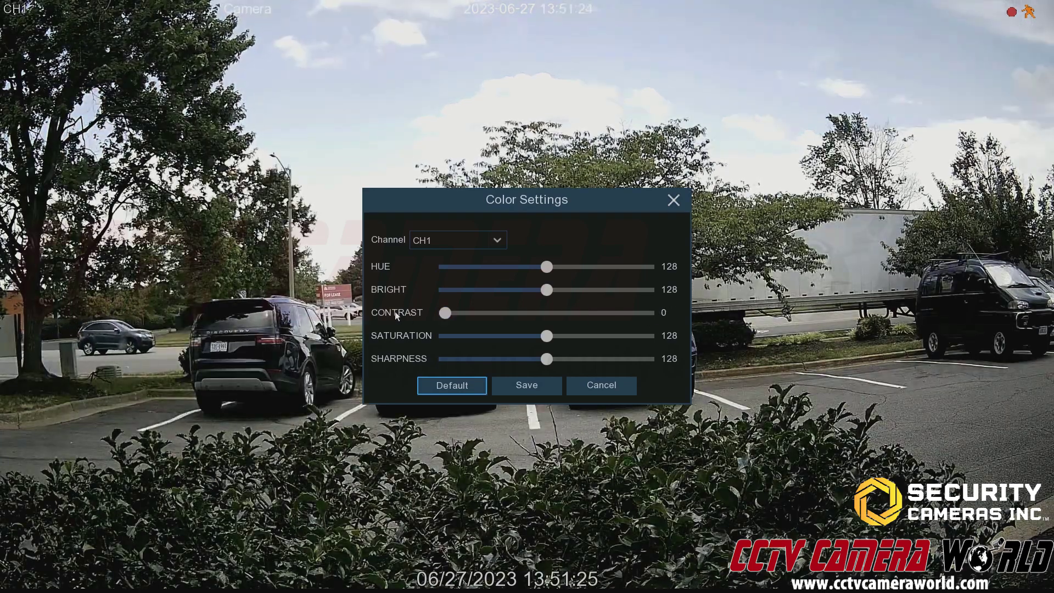
click(459, 386)
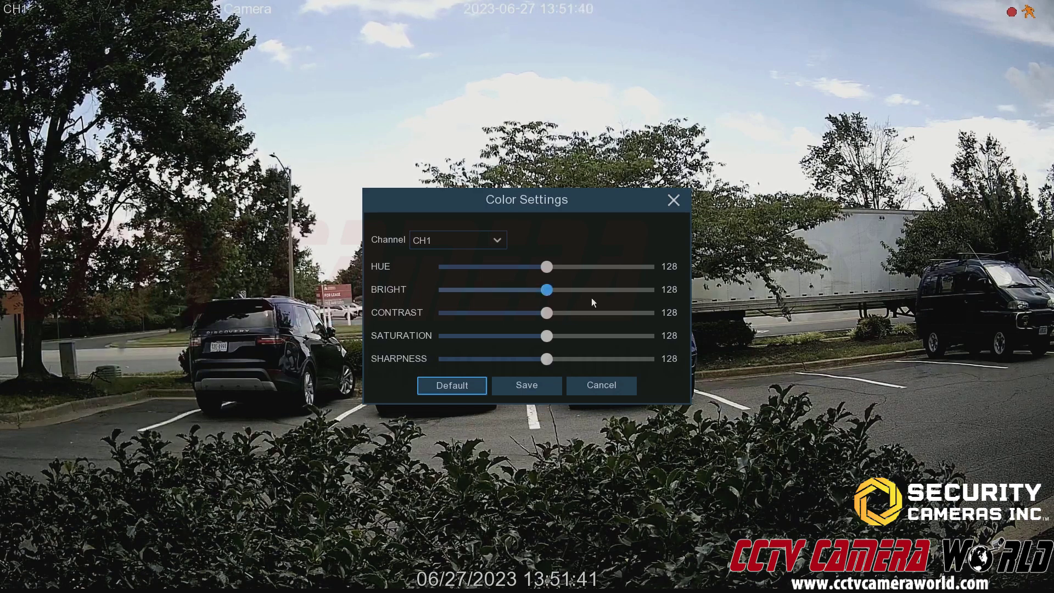
Test saturation at 255 and at 0 (grayscale feed), then restore it to 128
drag(548, 337, 655, 342)
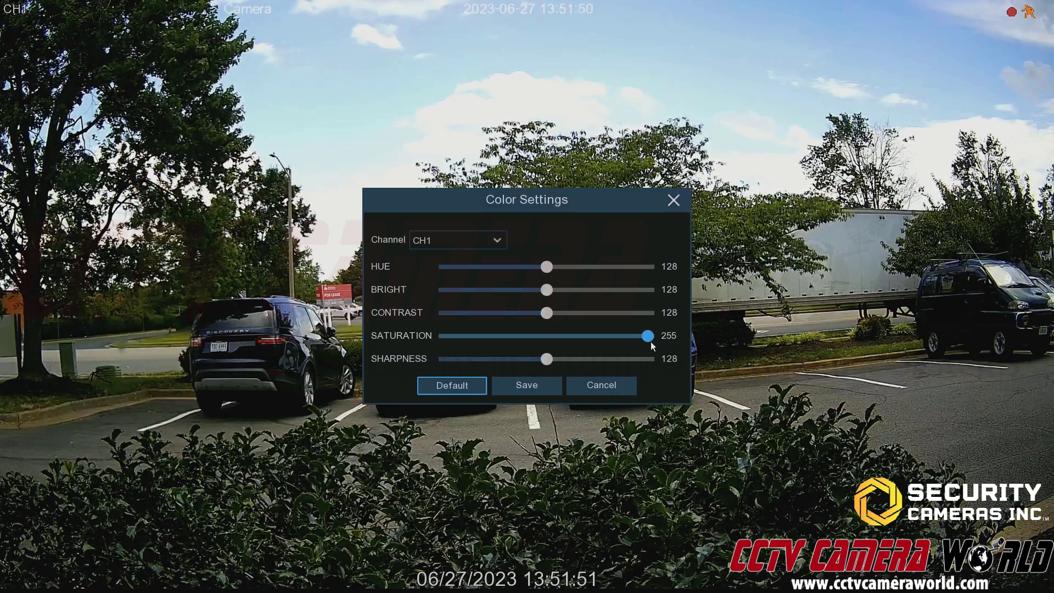
drag(649, 341, 417, 329)
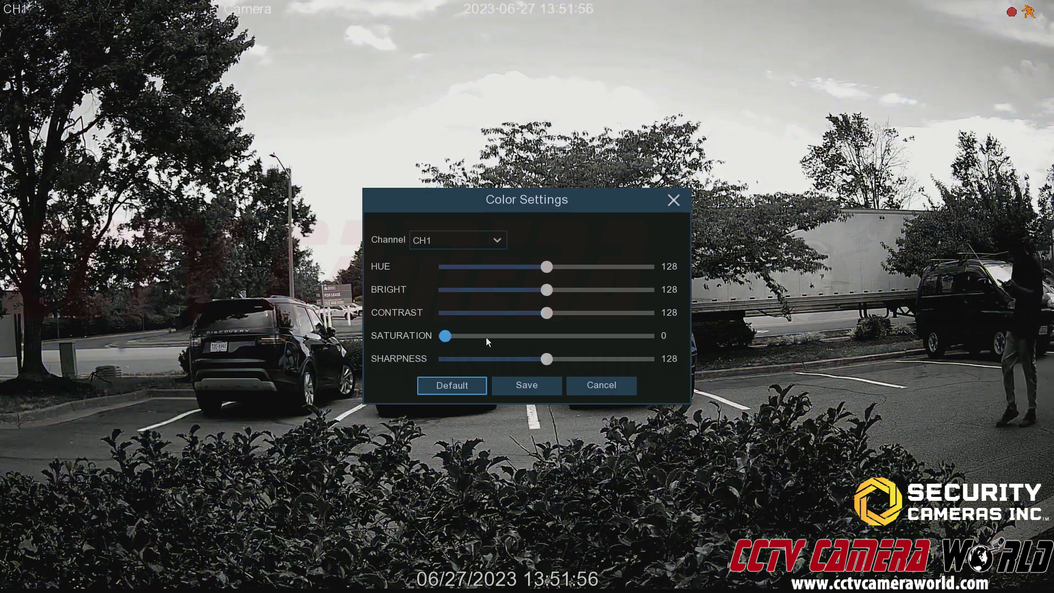
click(482, 388)
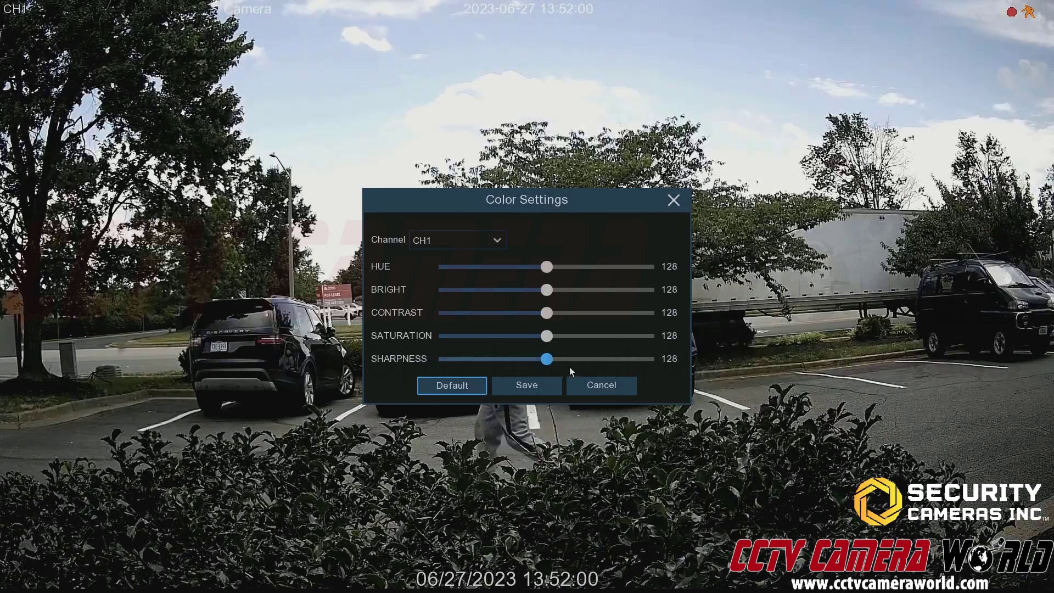
Drop CH1 sharpness to 0, raise it to 255, then reset all colour values to 128
drag(546, 359, 430, 370)
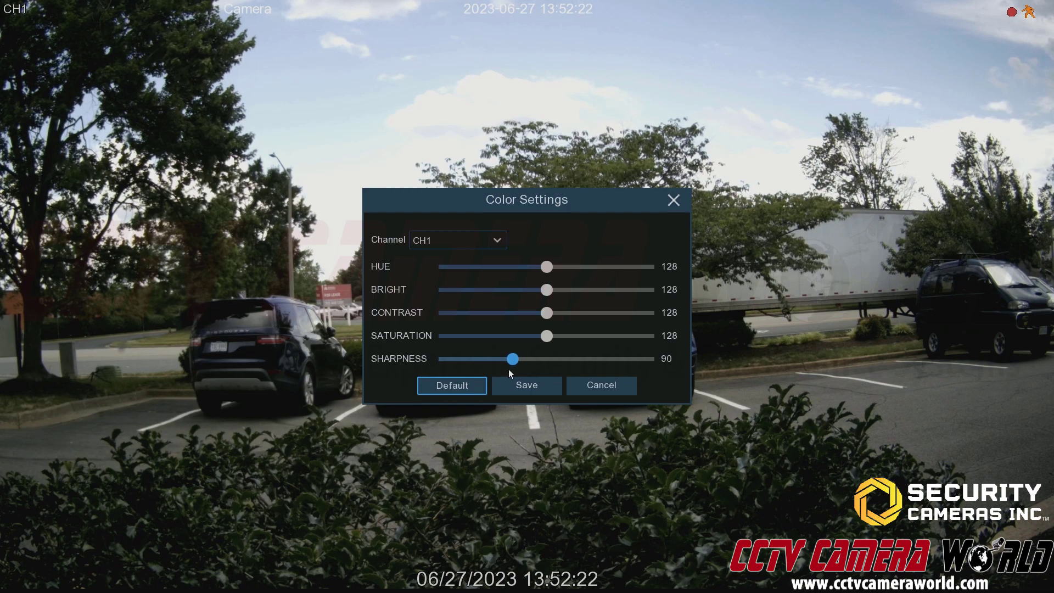
drag(610, 370, 671, 370)
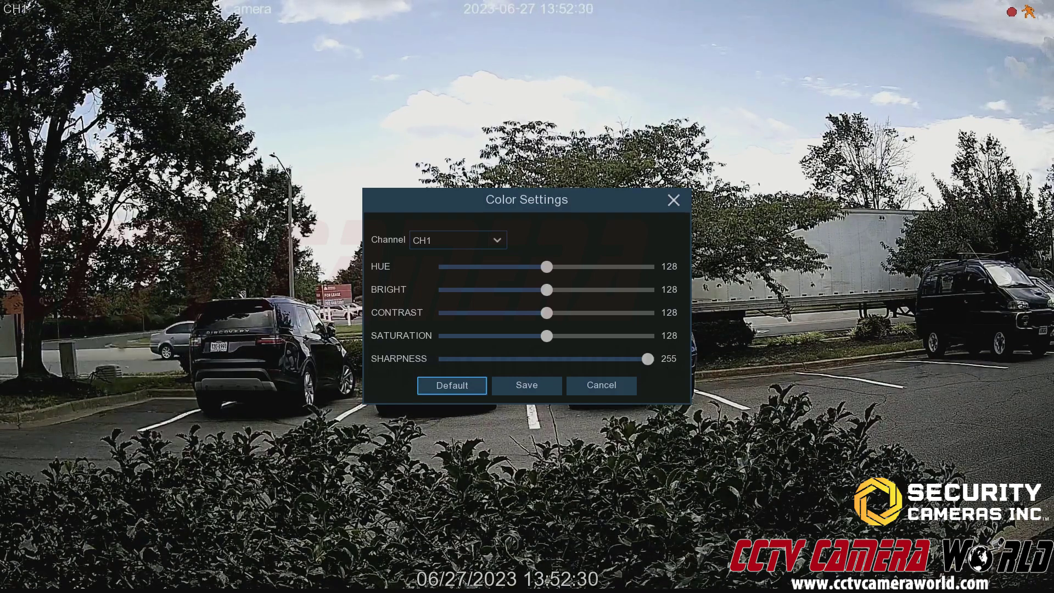
click(468, 386)
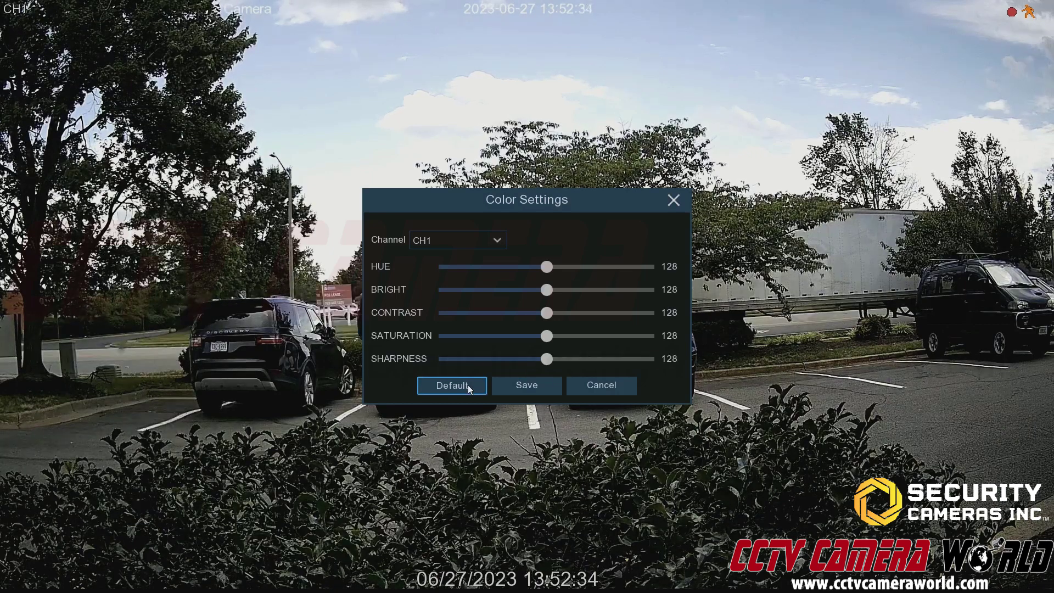
Save CH1's unchanged colour settings, dismiss the notice, then check CH2's and CH3's colour values
click(525, 386)
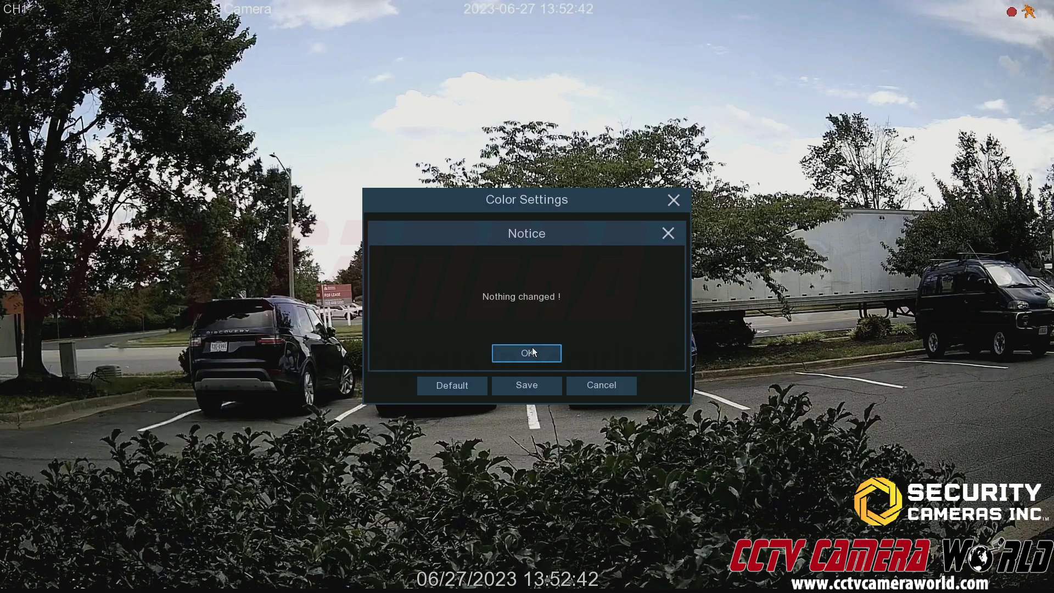
click(533, 352)
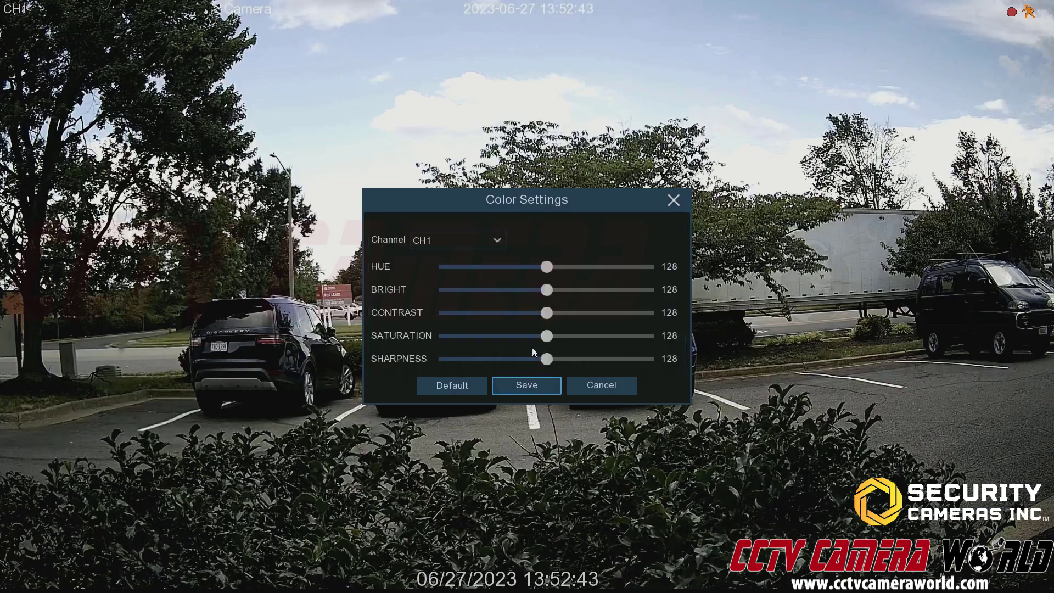
click(476, 242)
click(472, 275)
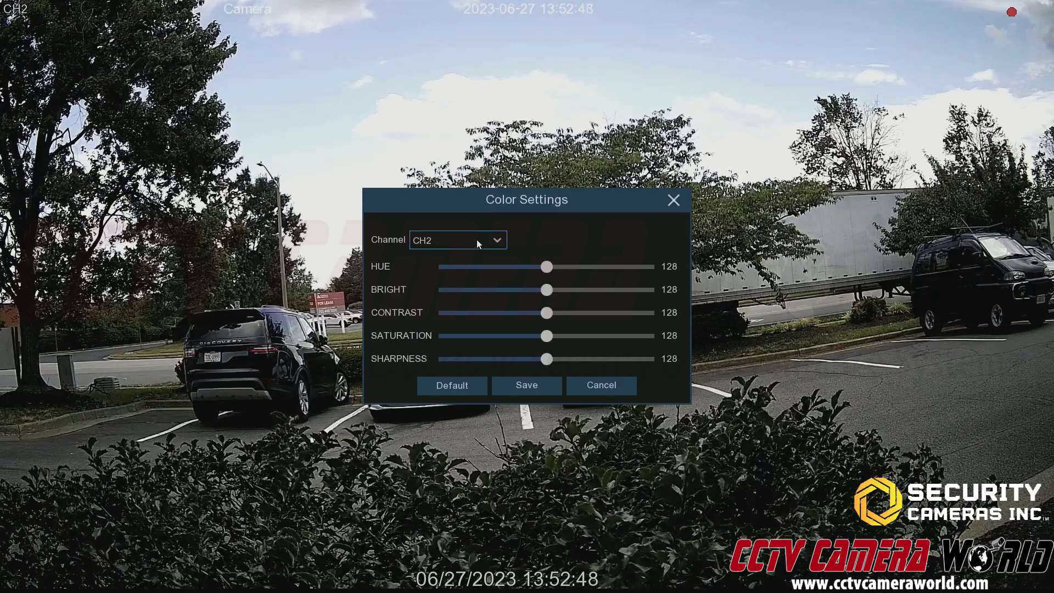
click(477, 240)
click(456, 290)
Check CH4's colour values, return to CH1, and close Color Settings without changes
click(466, 241)
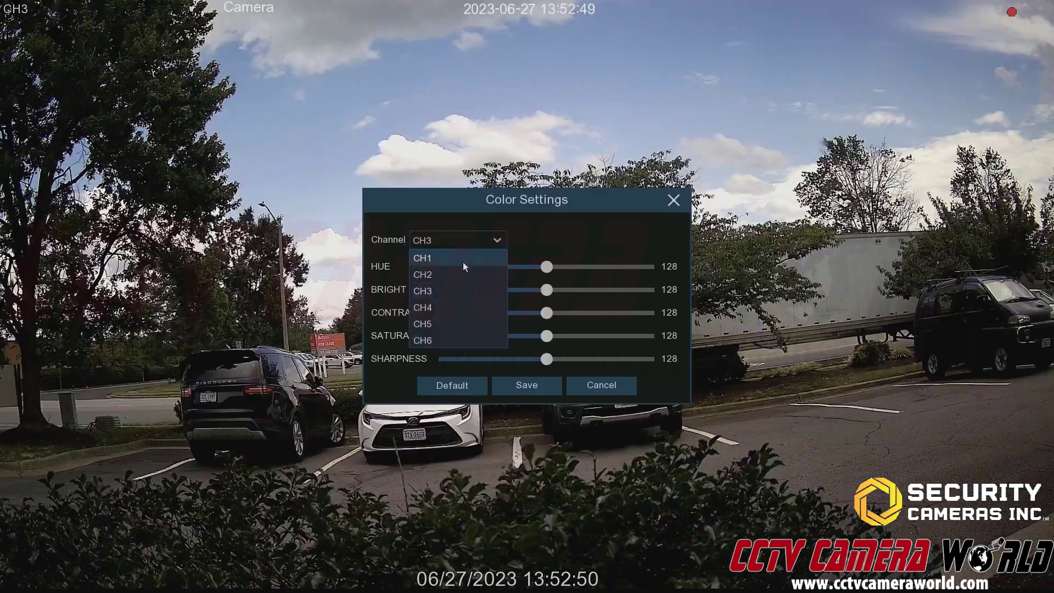
click(466, 306)
click(466, 246)
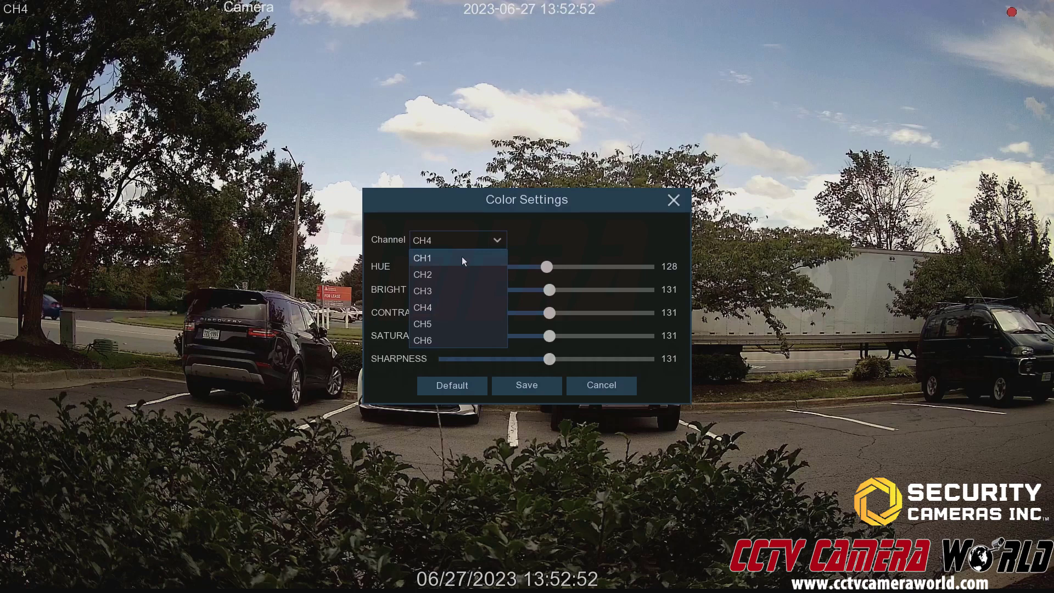
click(463, 258)
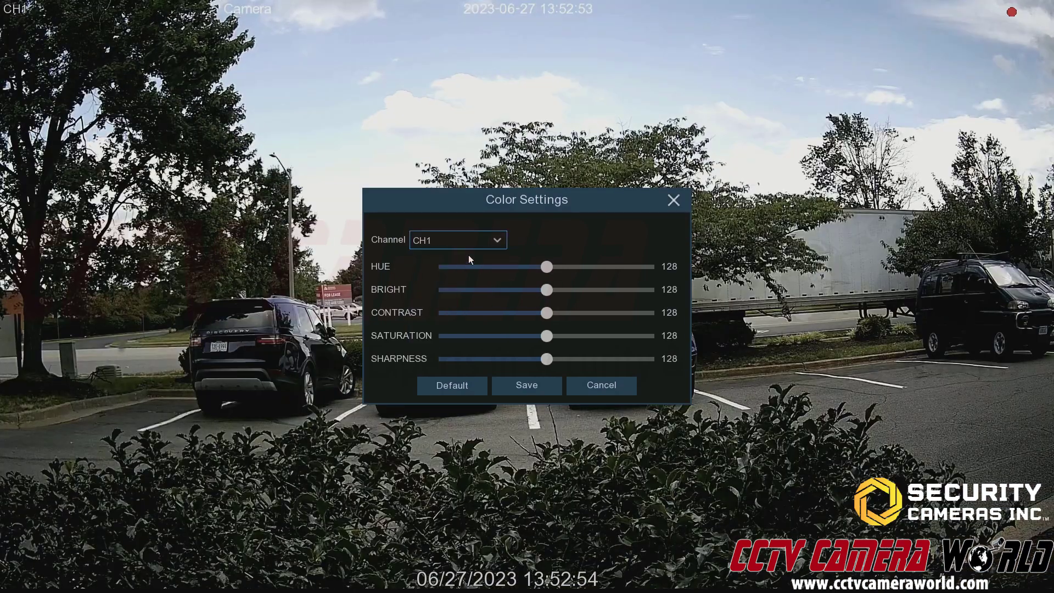
click(595, 391)
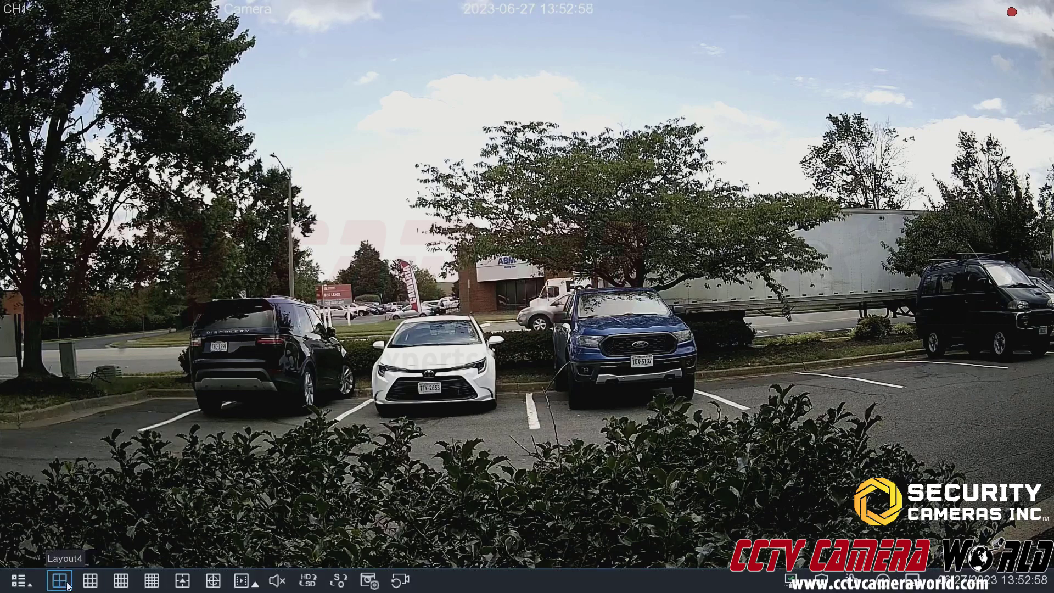
Switch to the four-camera grid and open Setup from the NVR start menu
click(60, 581)
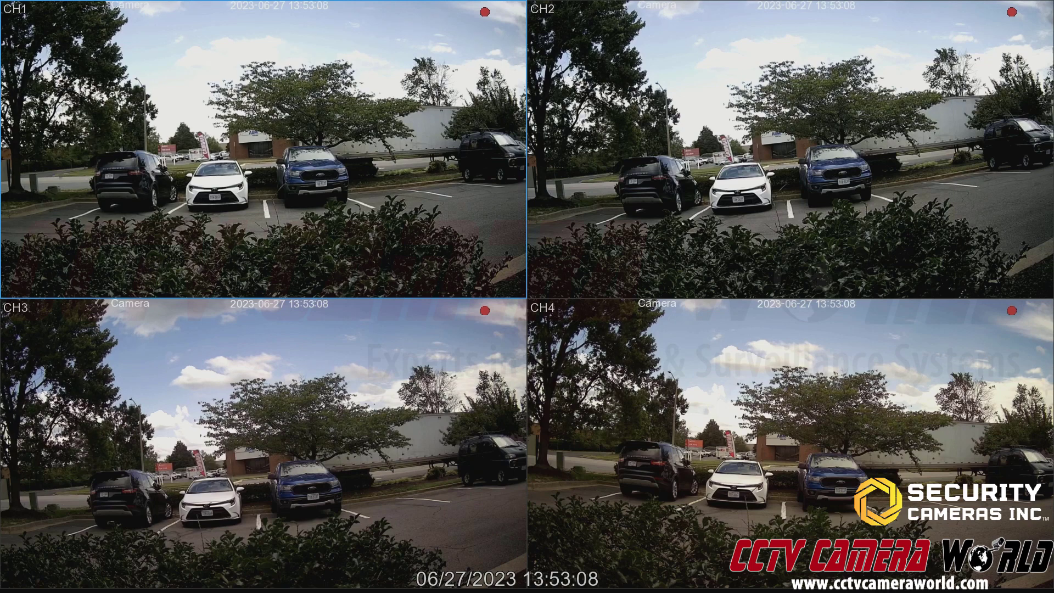
mouse_move(162, 580)
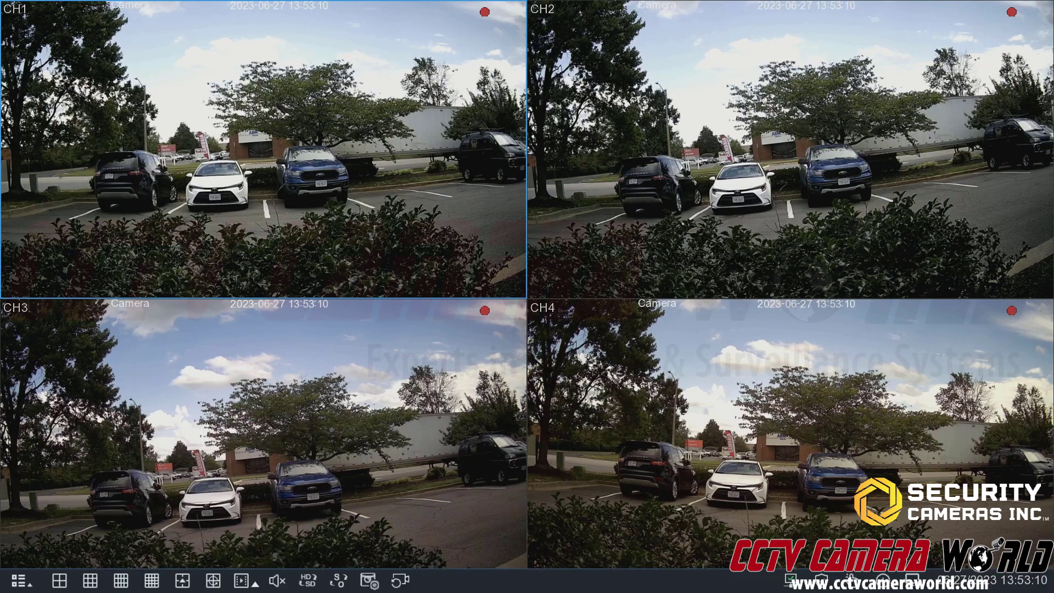
click(15, 582)
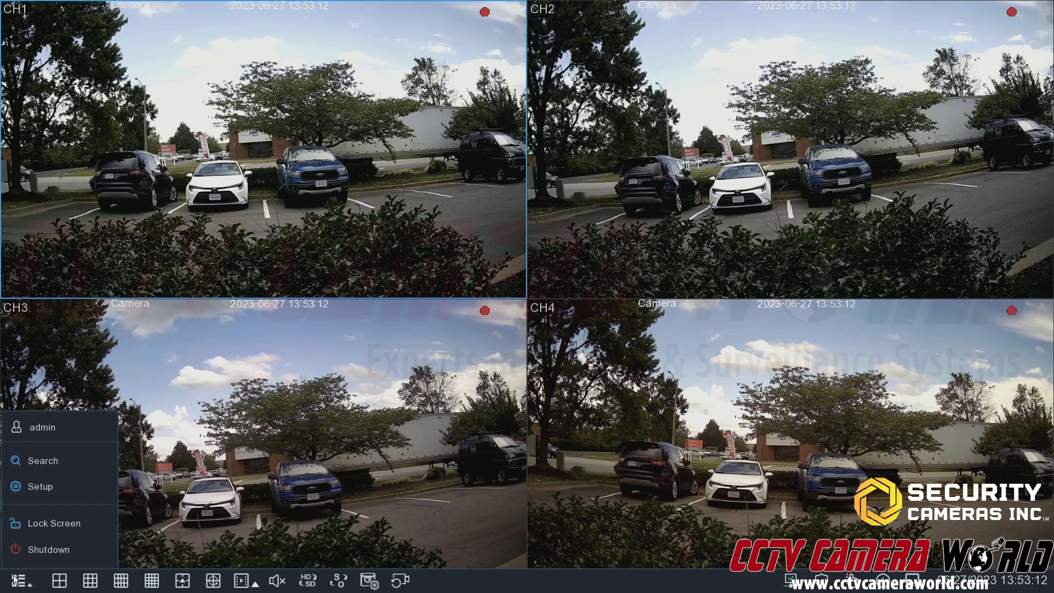
click(53, 489)
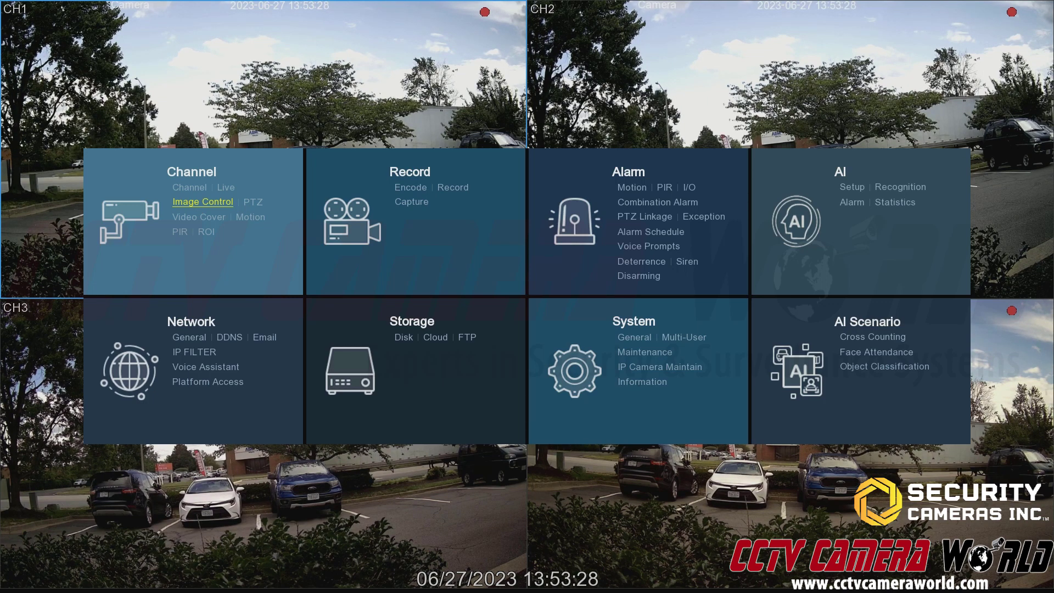
Open Channel's Image Control table and select the CH6 row
click(197, 207)
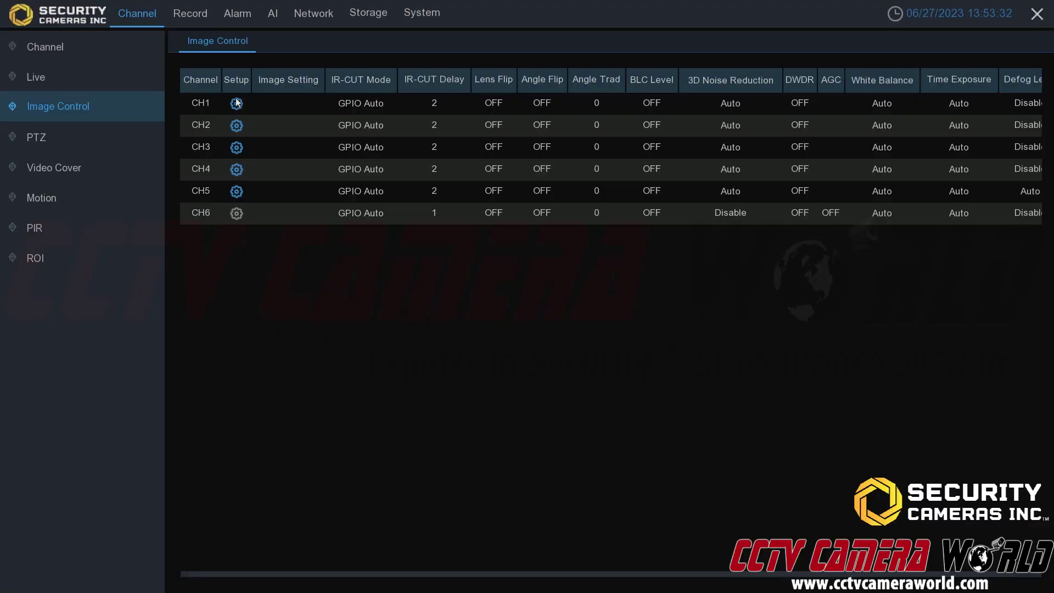
click(288, 215)
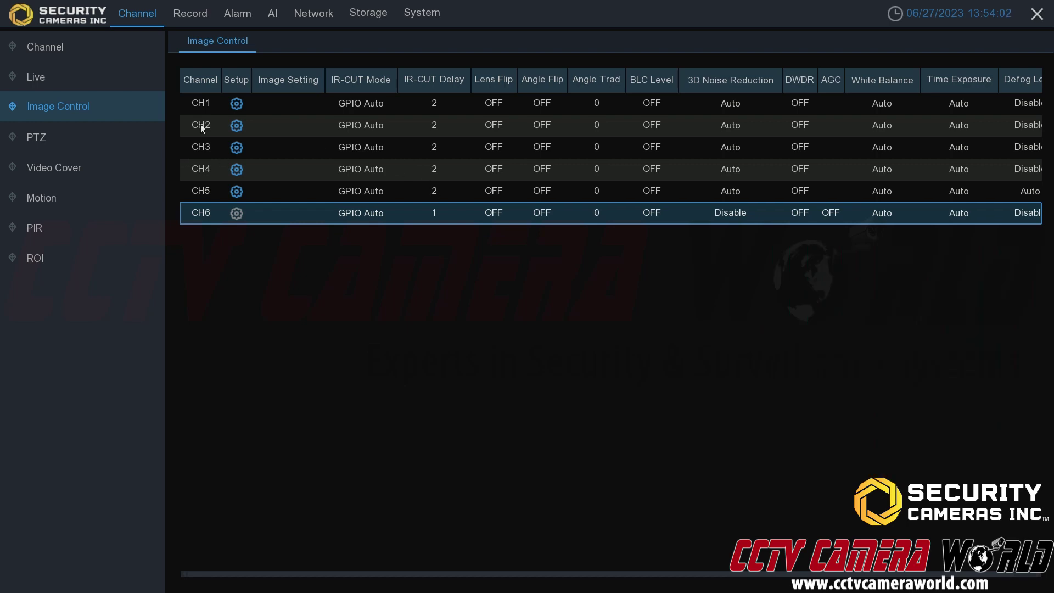
Open CH1's image settings and try Color, Black White, Image and Schedule(B/W) IR-CUT modes
click(237, 104)
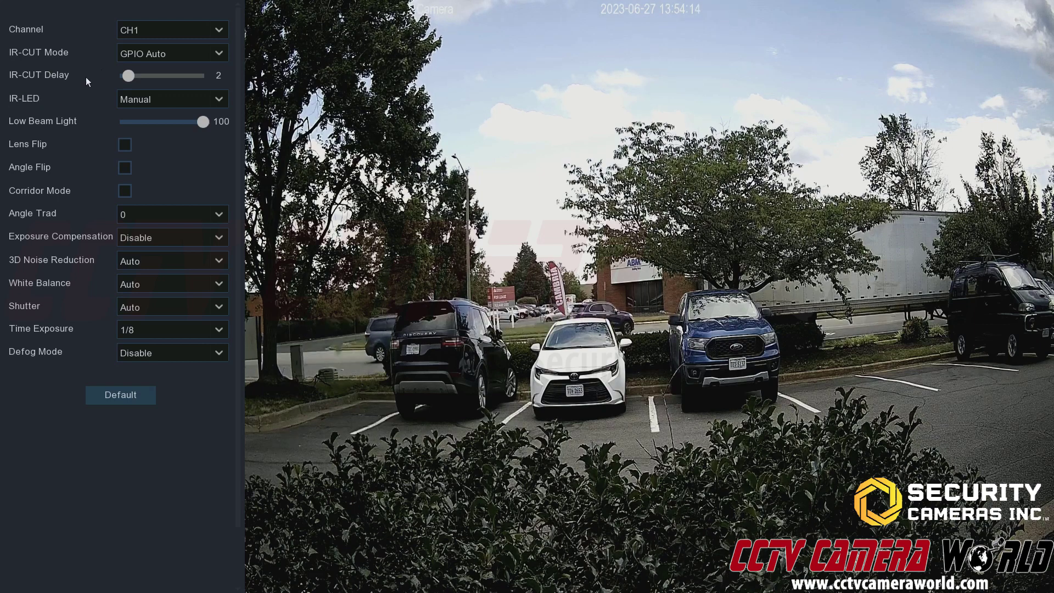
click(134, 53)
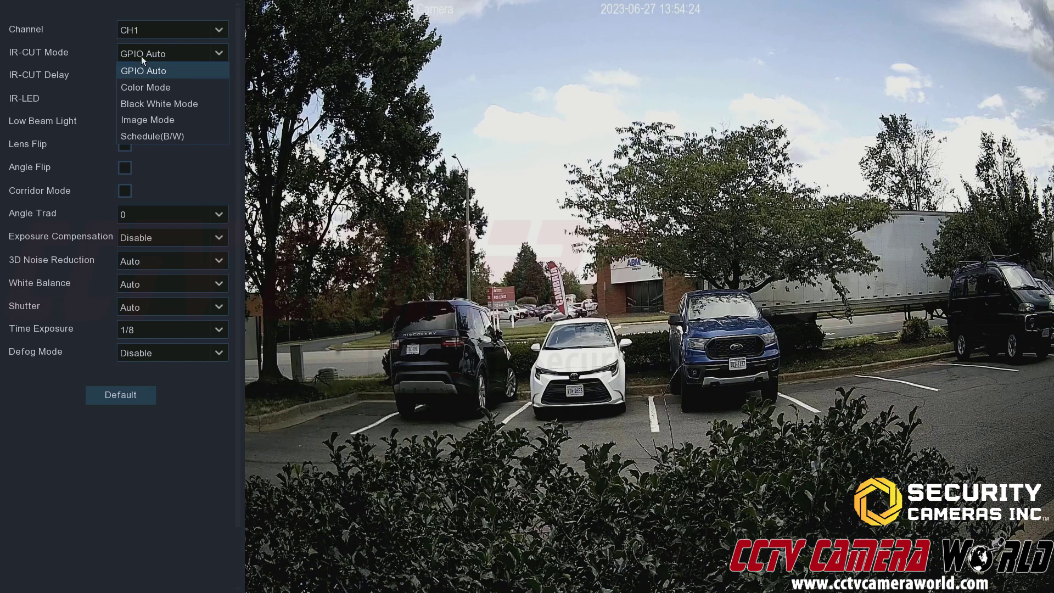
click(147, 85)
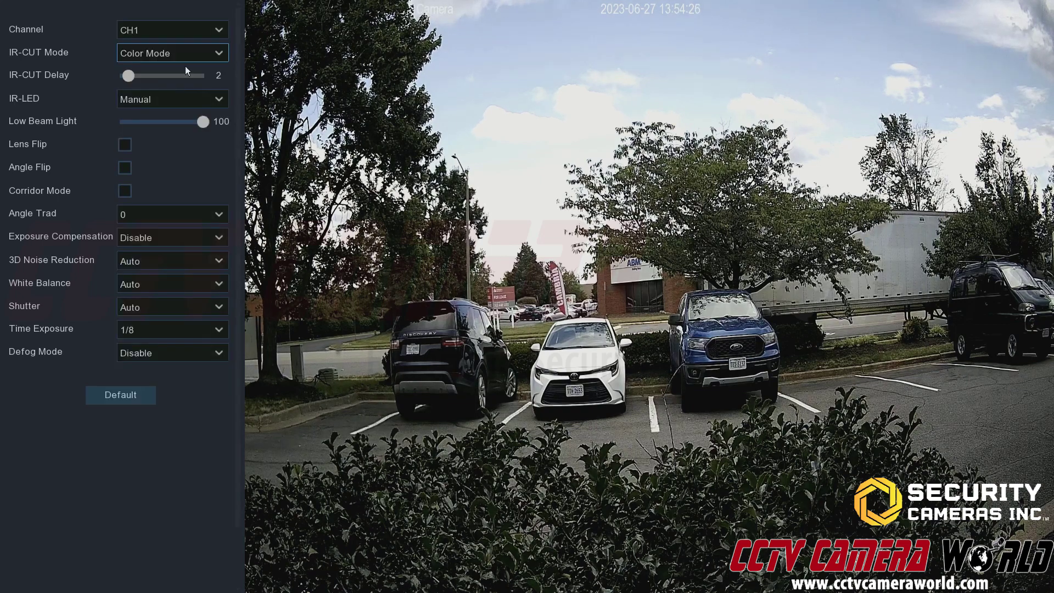
click(197, 52)
click(153, 98)
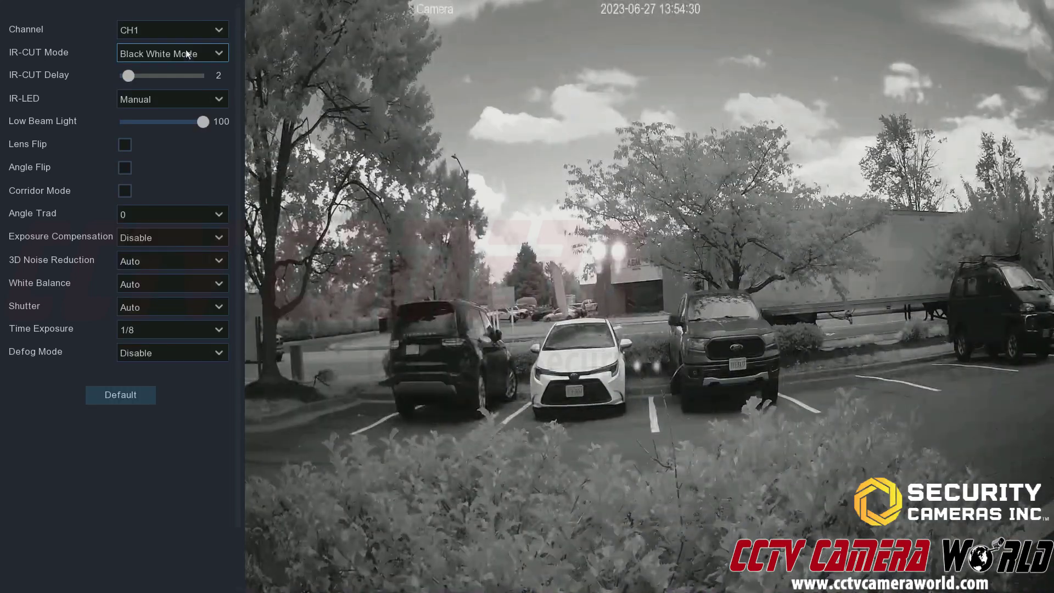
click(186, 50)
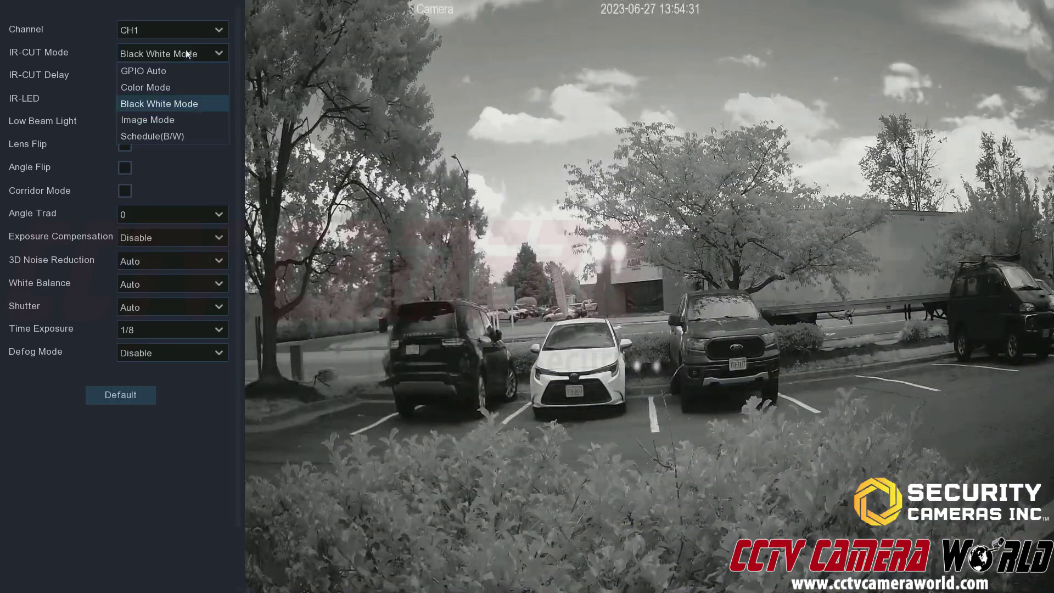
click(159, 119)
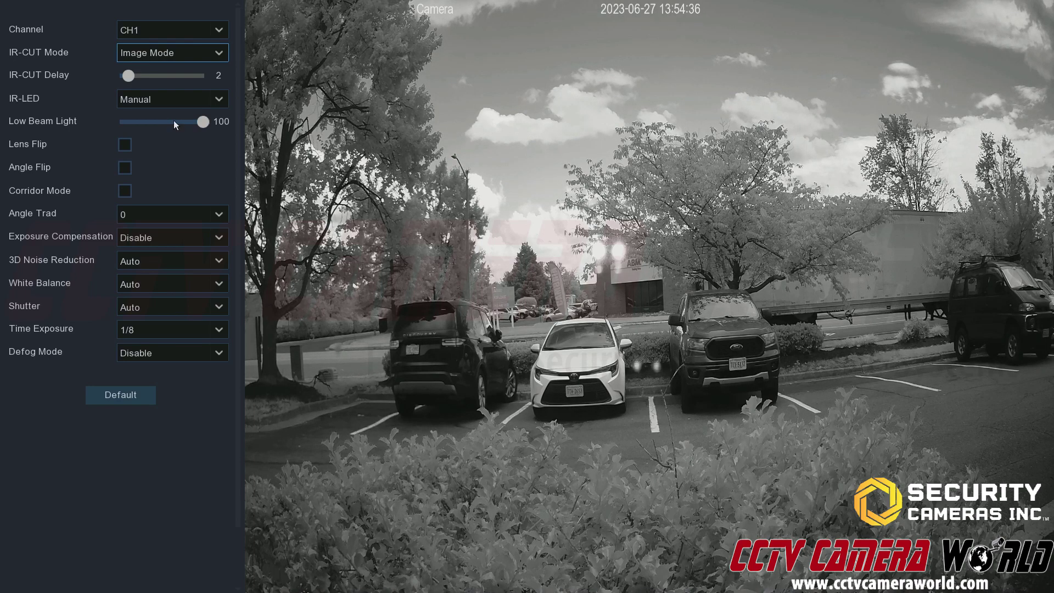
click(189, 54)
click(179, 137)
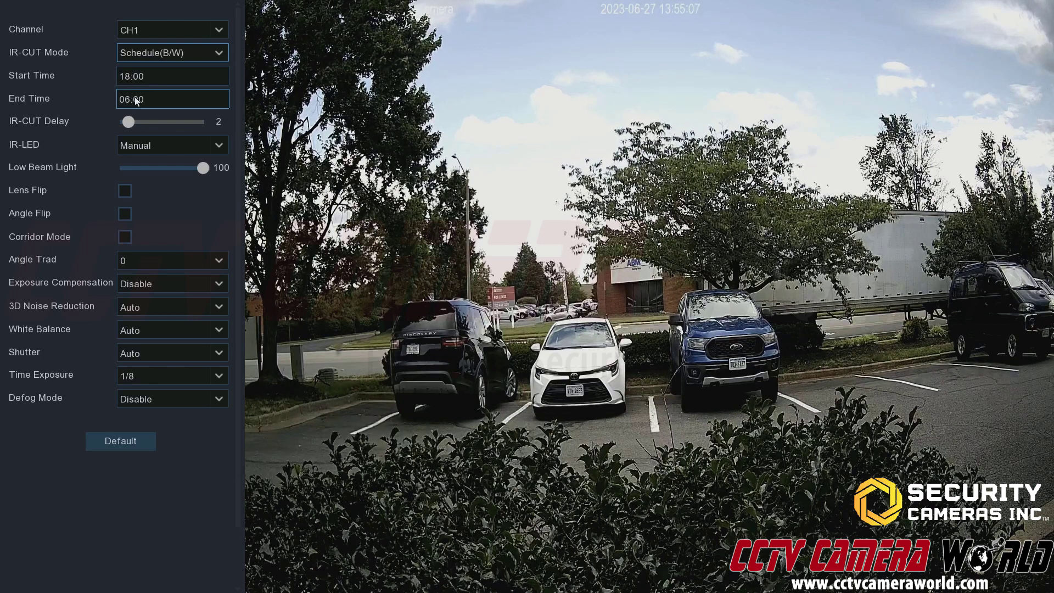
Return CH1's IR-CUT mode to GPIO Auto and confirm it stays selected
click(155, 55)
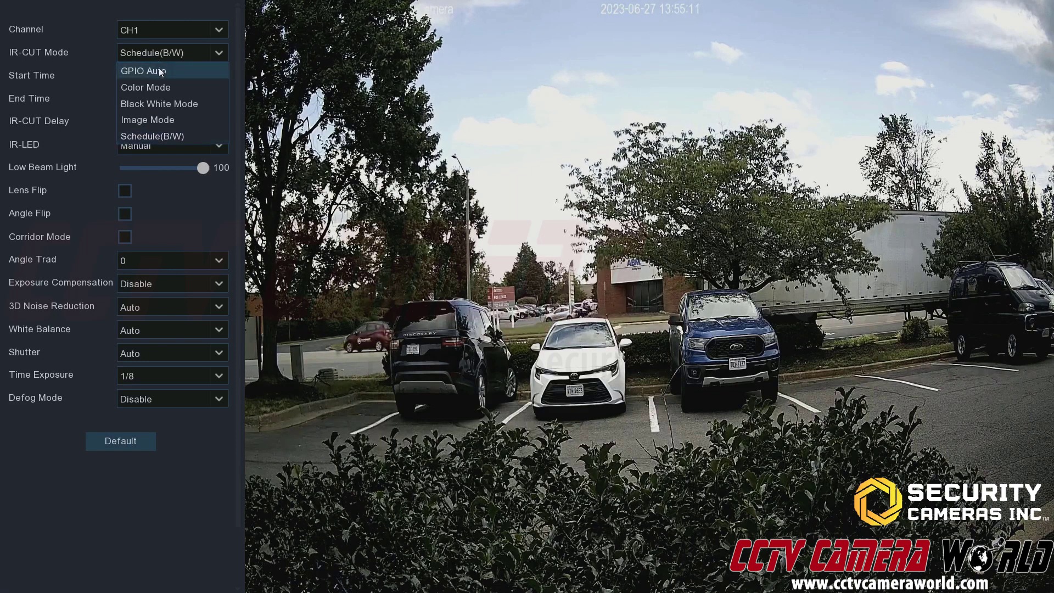
click(158, 71)
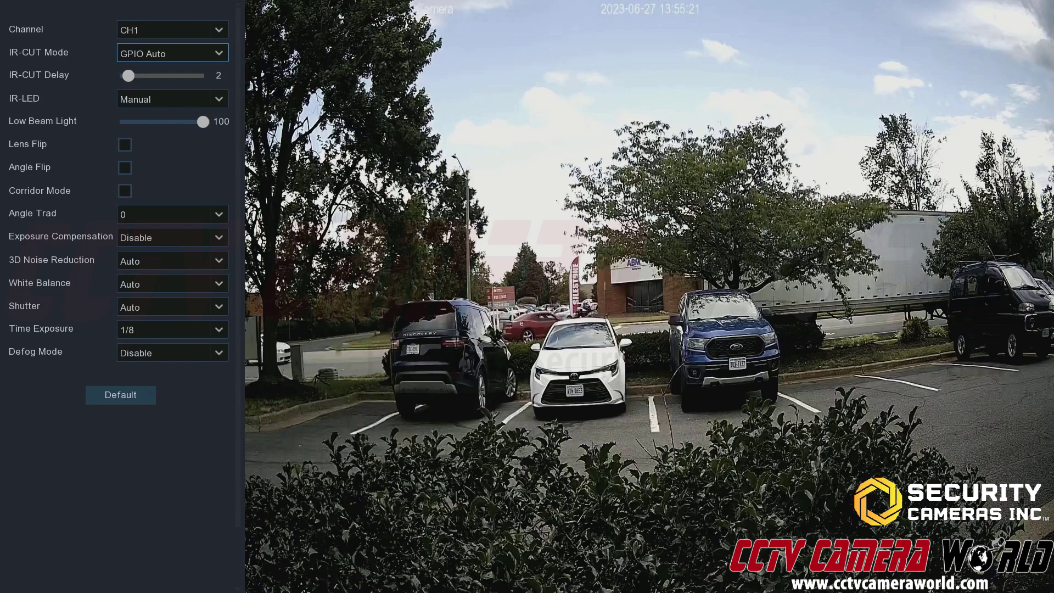
click(202, 55)
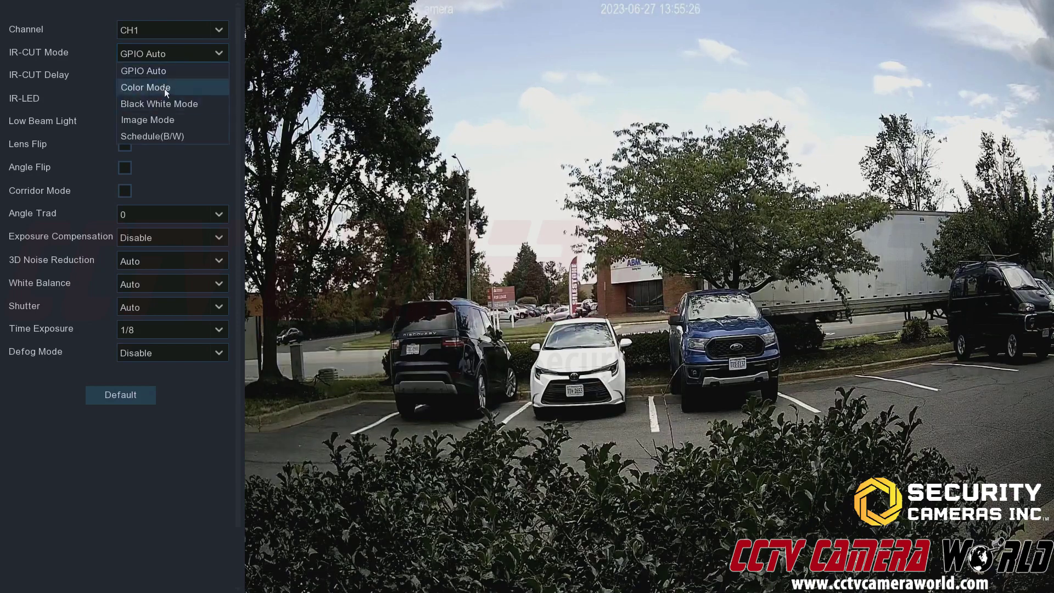
click(228, 57)
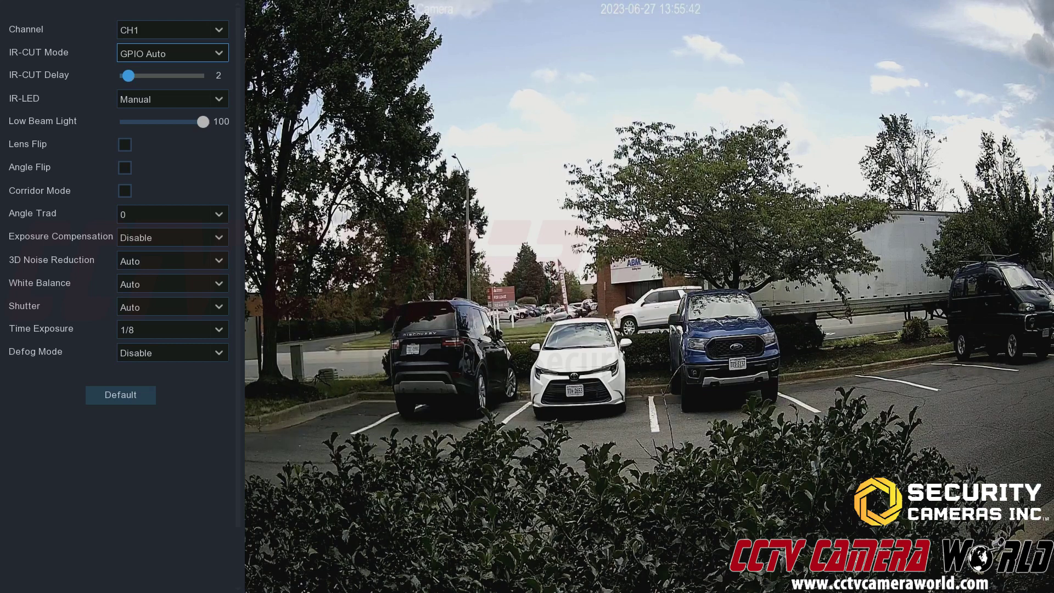
click(141, 49)
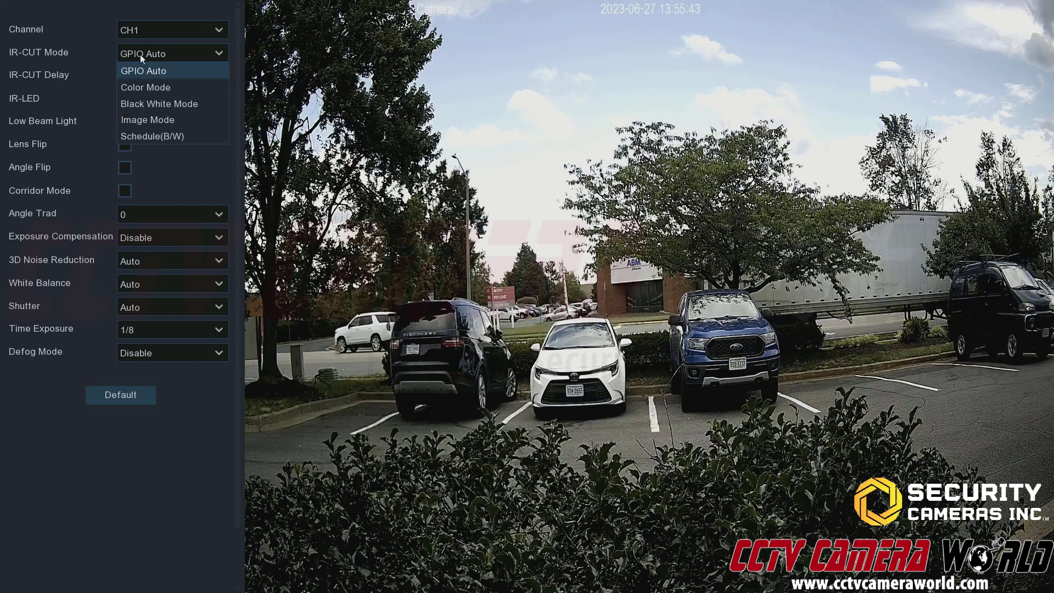
click(141, 70)
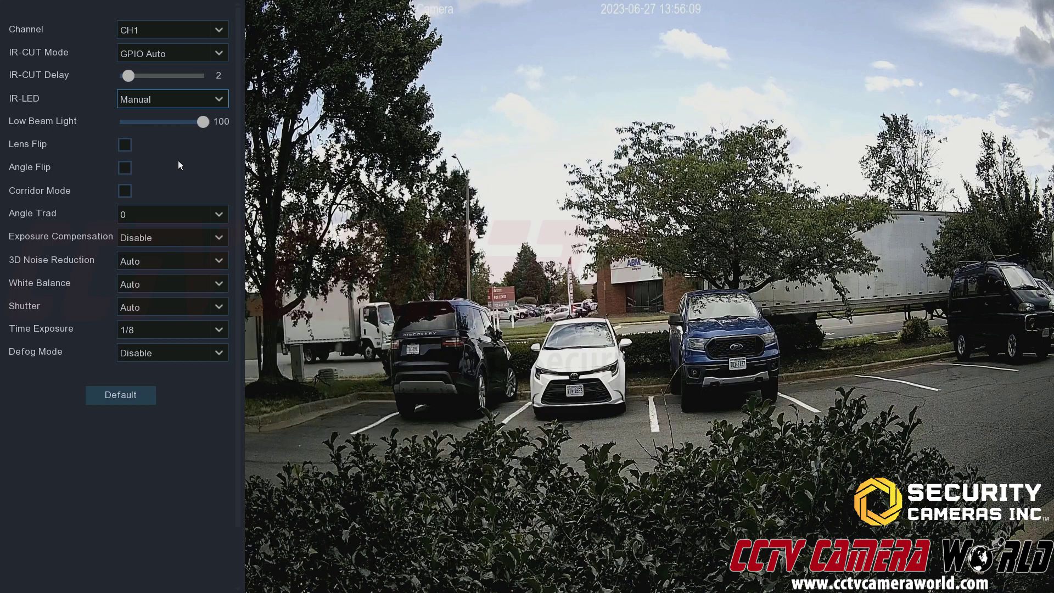
Cycle CH1's IR-LED through Manual, Auto, ON and OFF, ending on Manual with Low Beam 100
click(156, 100)
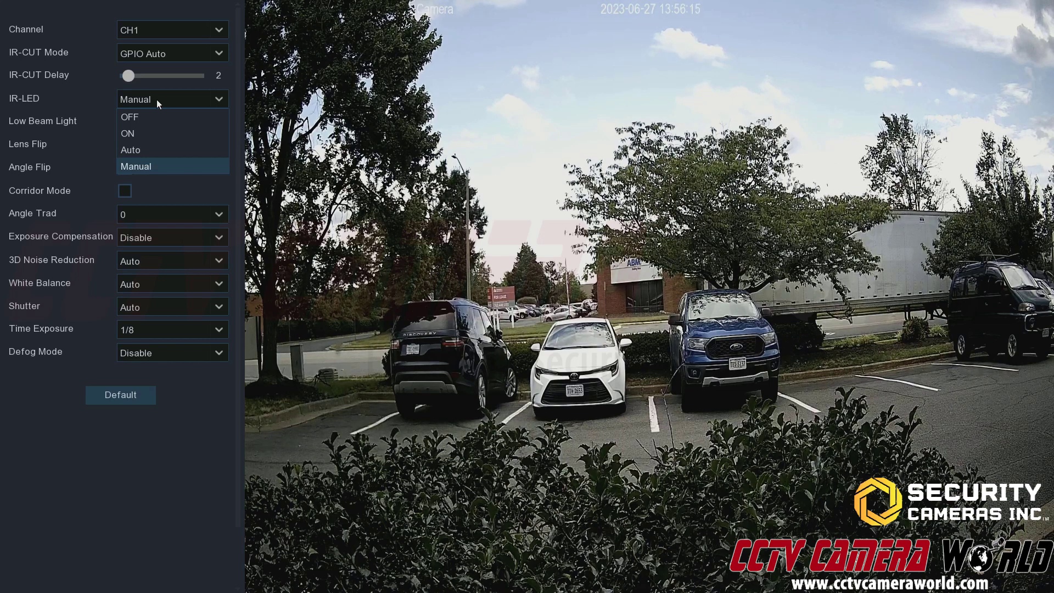
click(145, 163)
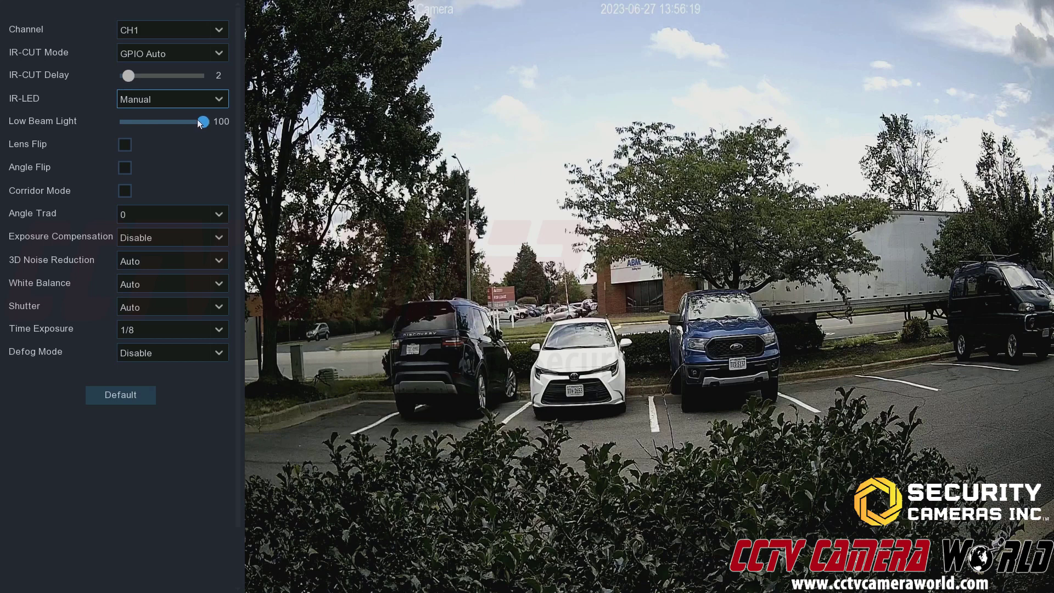
click(145, 102)
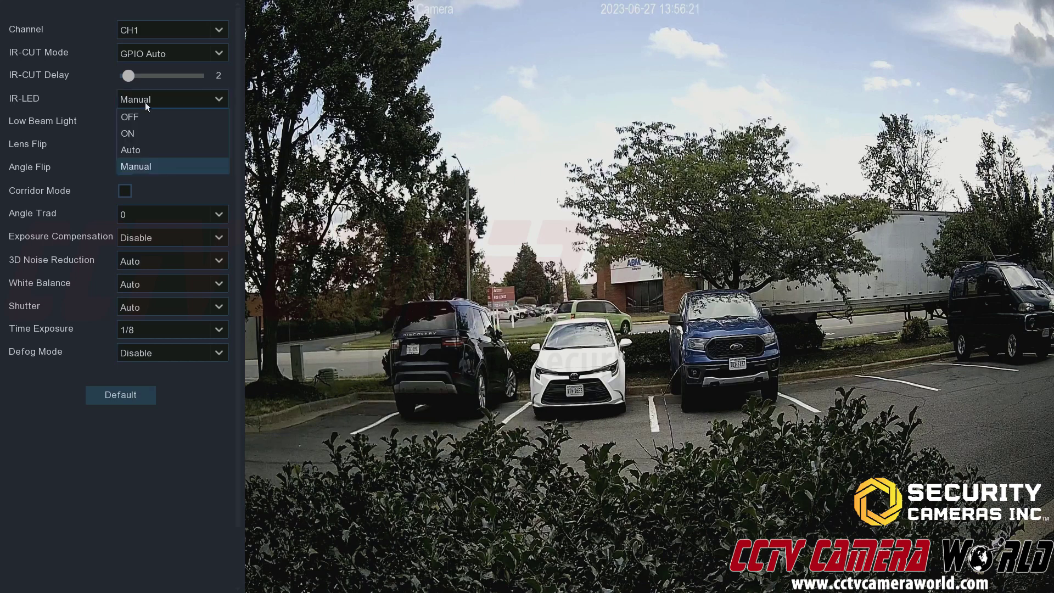
click(153, 149)
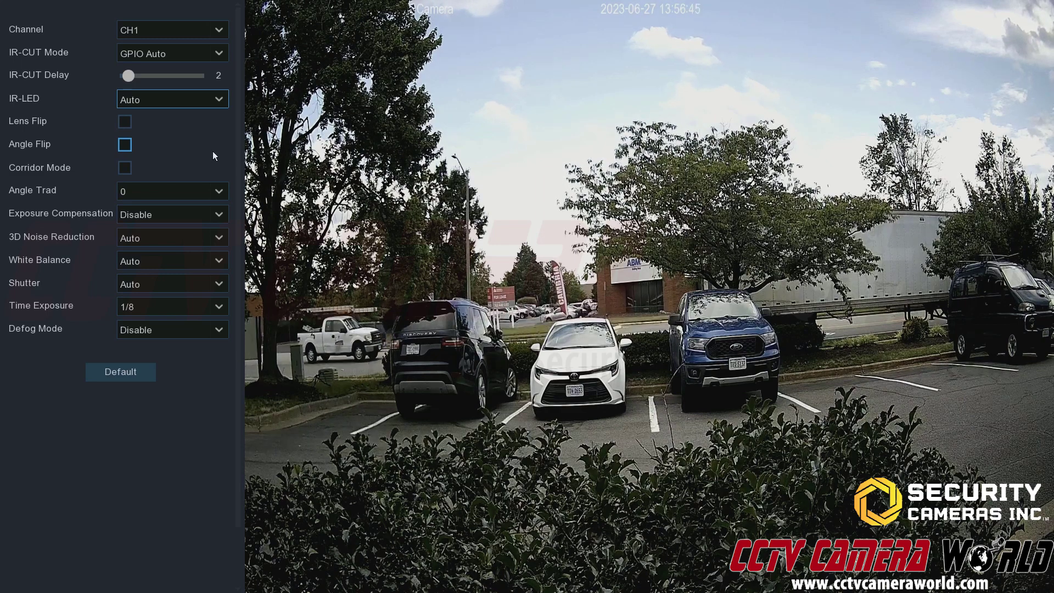
click(180, 100)
click(164, 129)
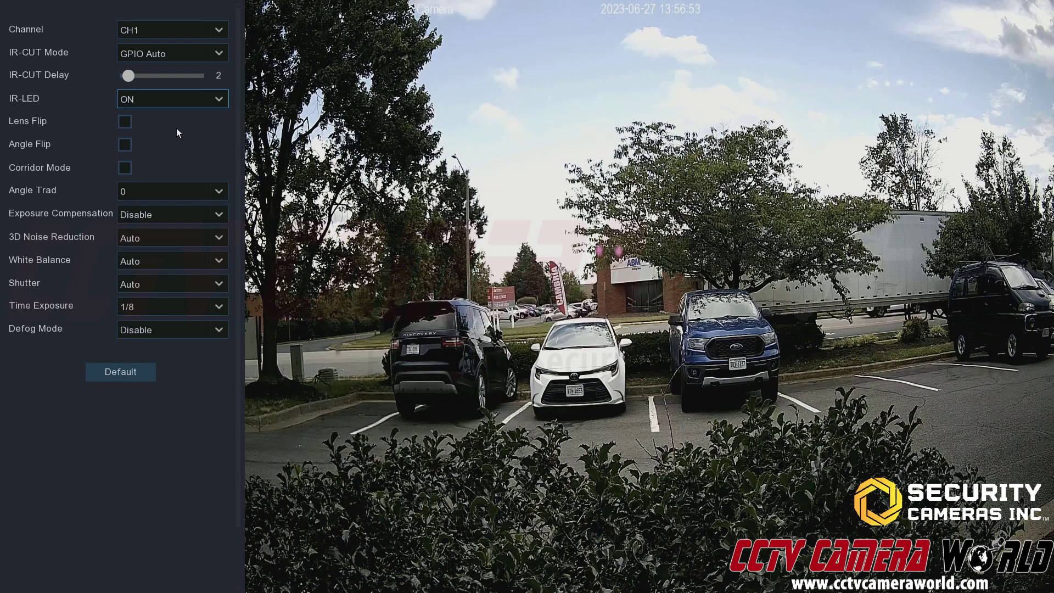
click(175, 100)
click(164, 118)
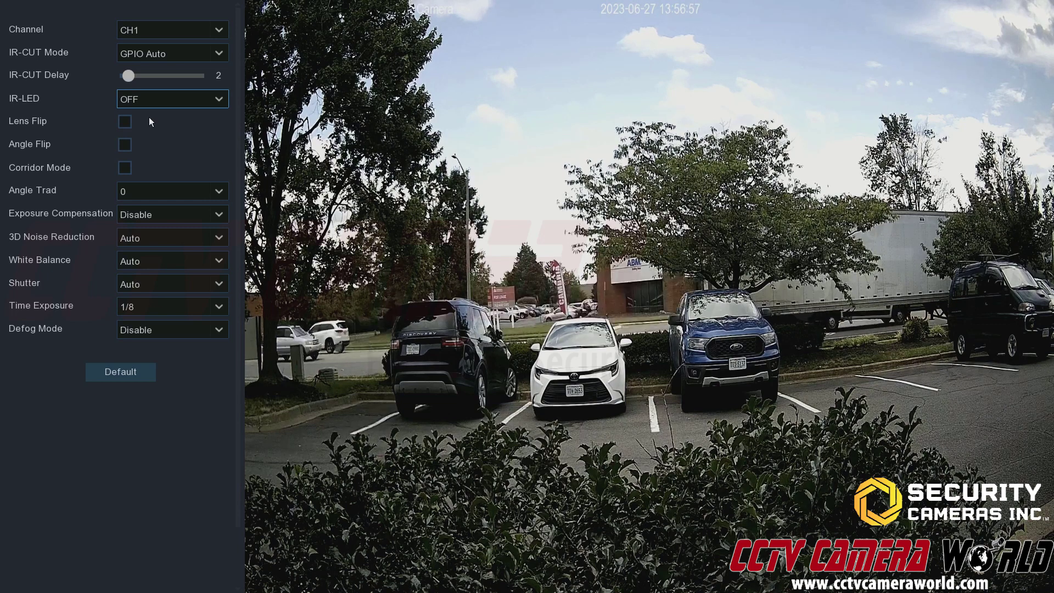
click(148, 99)
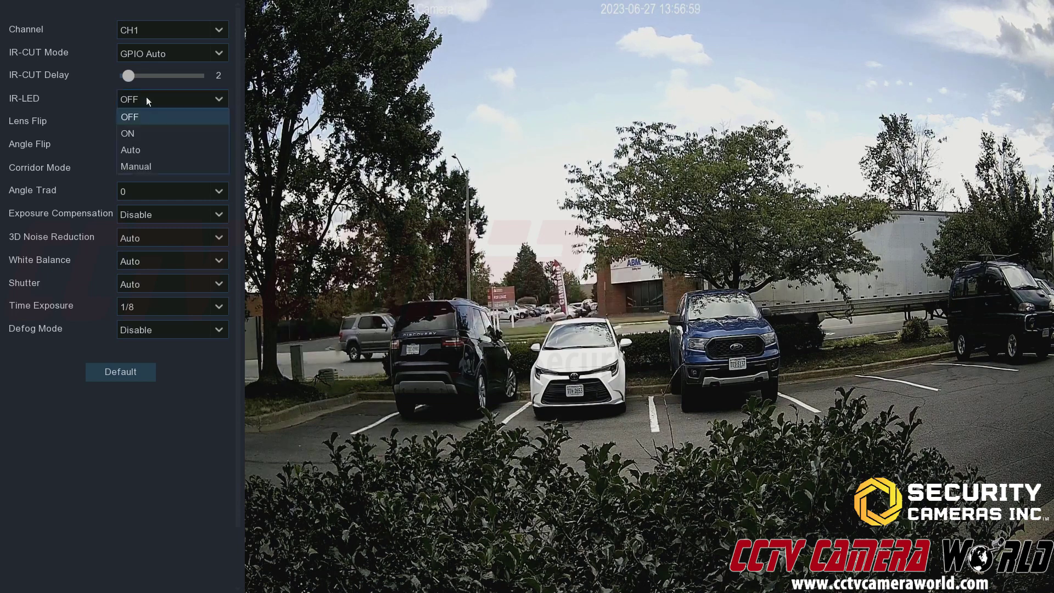
click(137, 166)
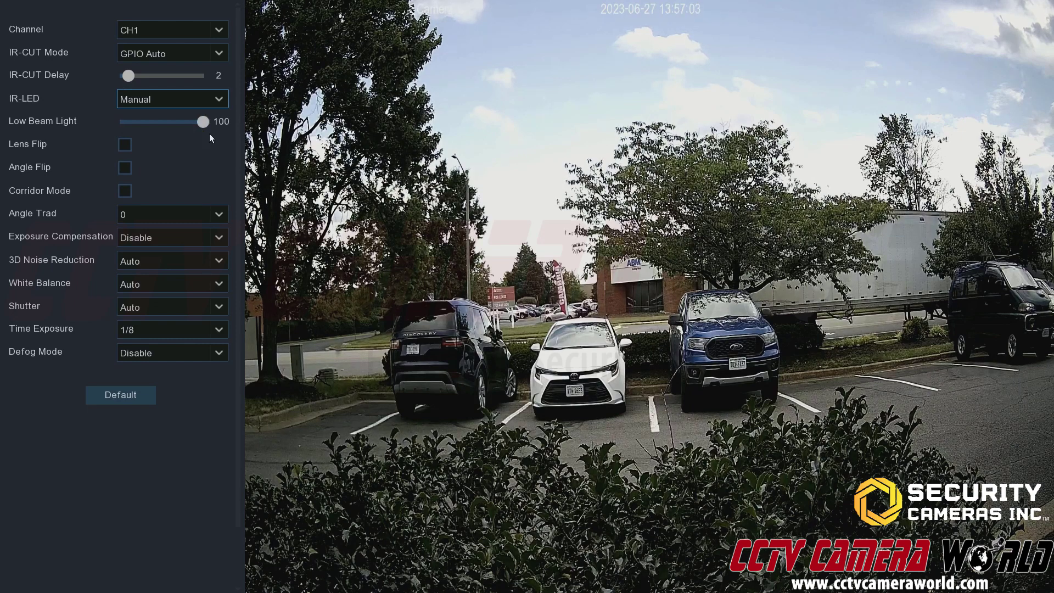
click(124, 146)
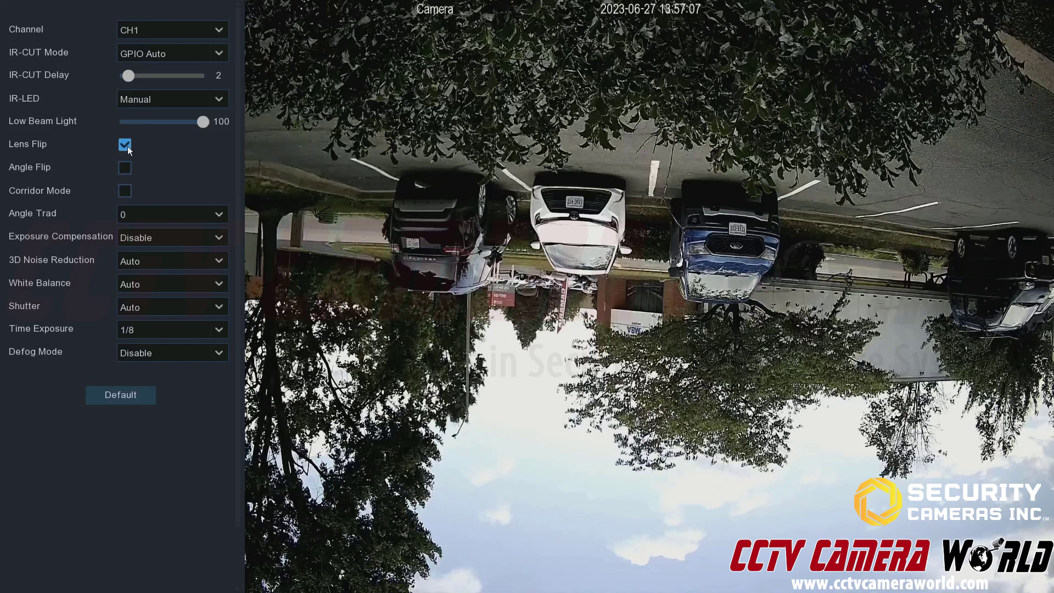
click(126, 146)
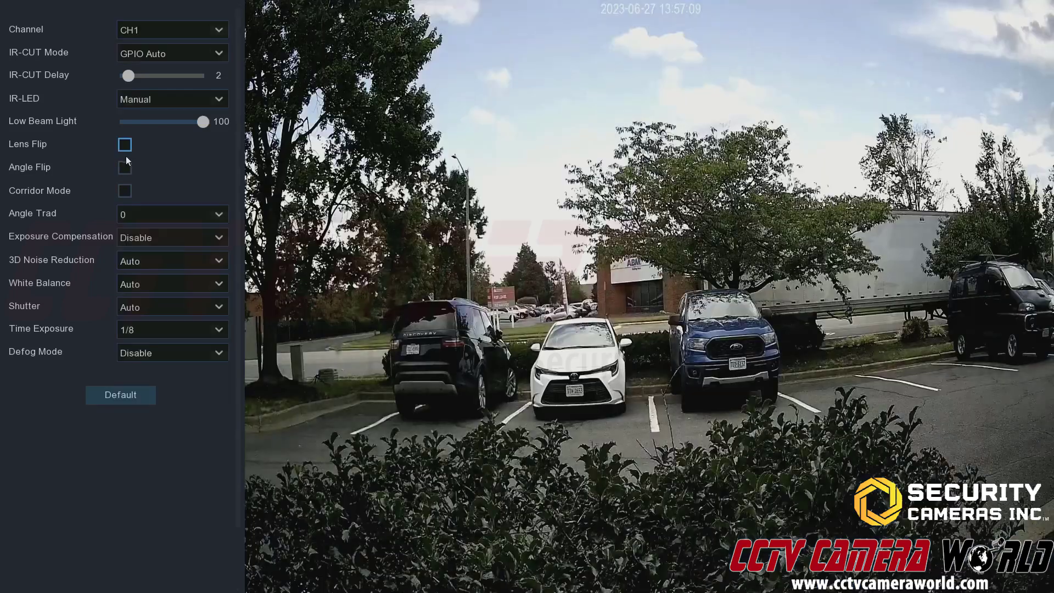
click(125, 167)
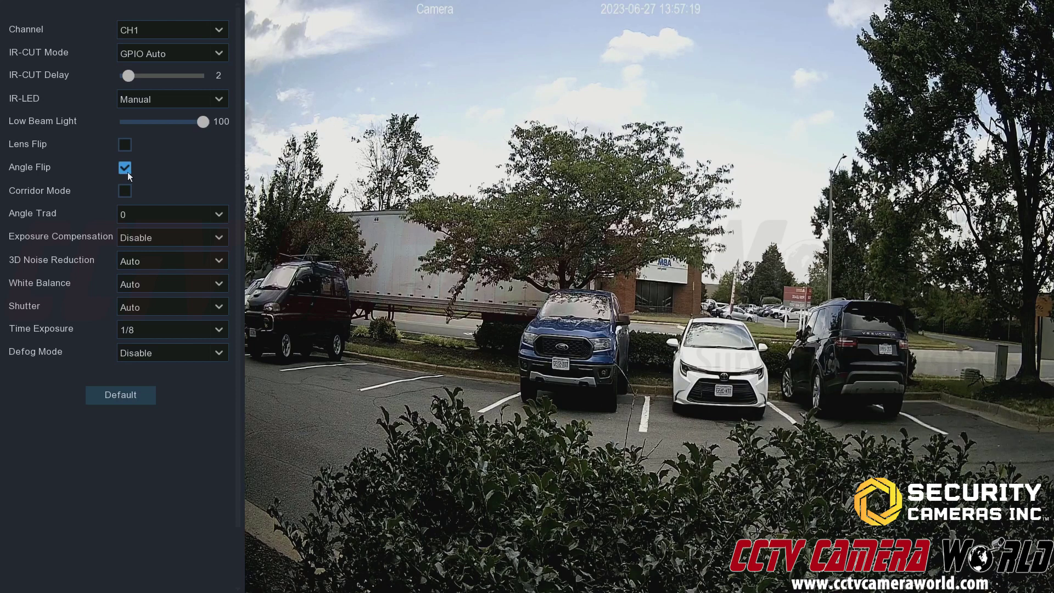
click(127, 173)
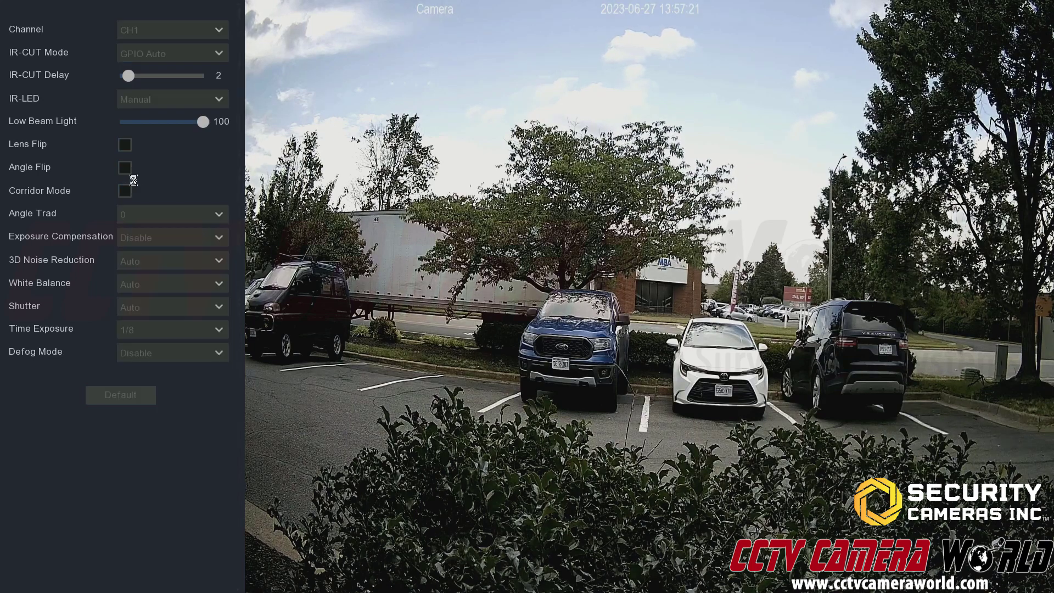
click(124, 191)
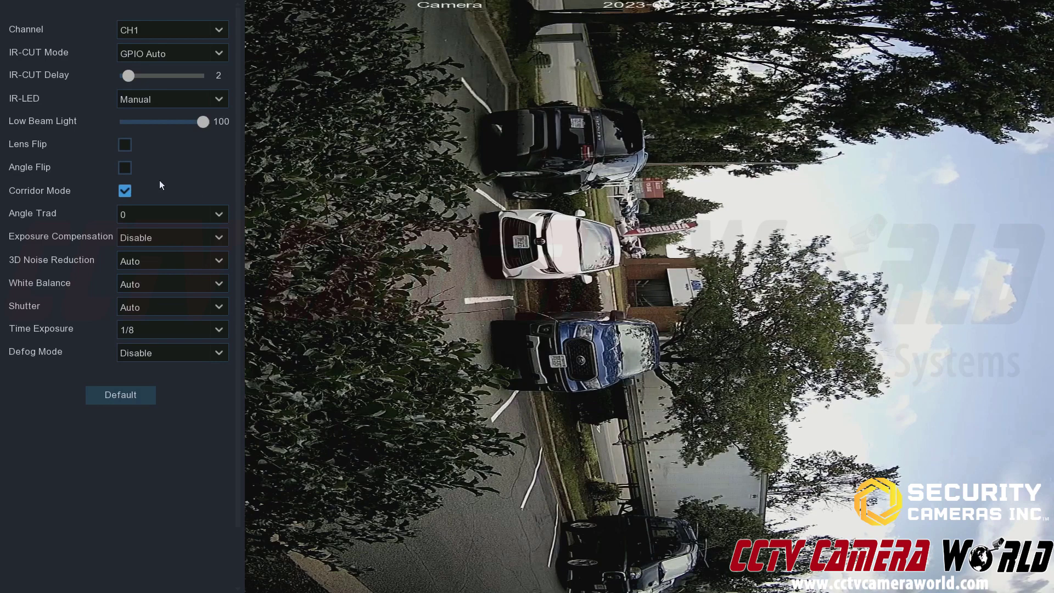
click(129, 190)
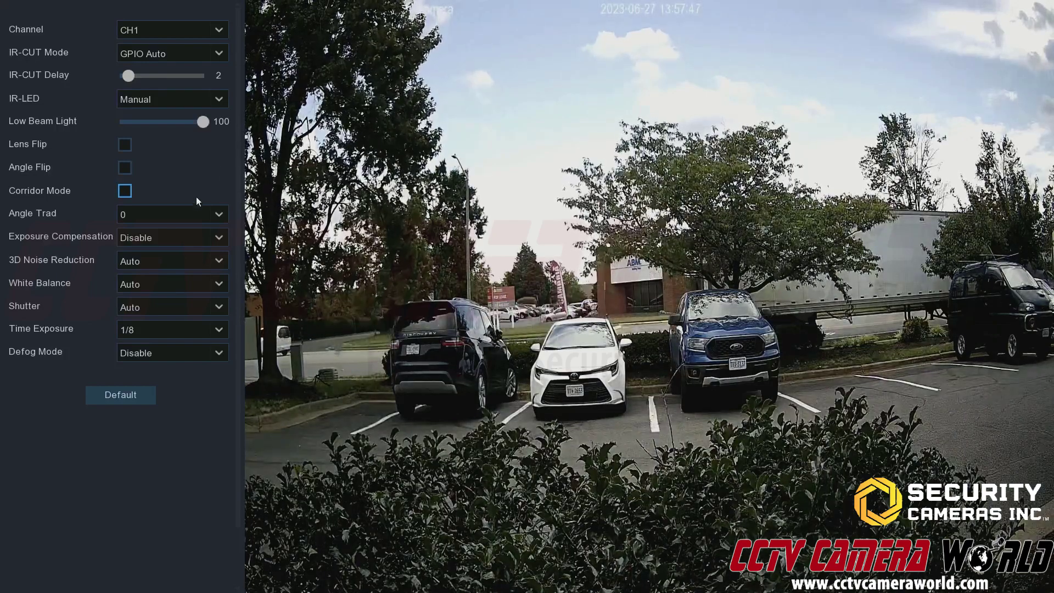
click(184, 215)
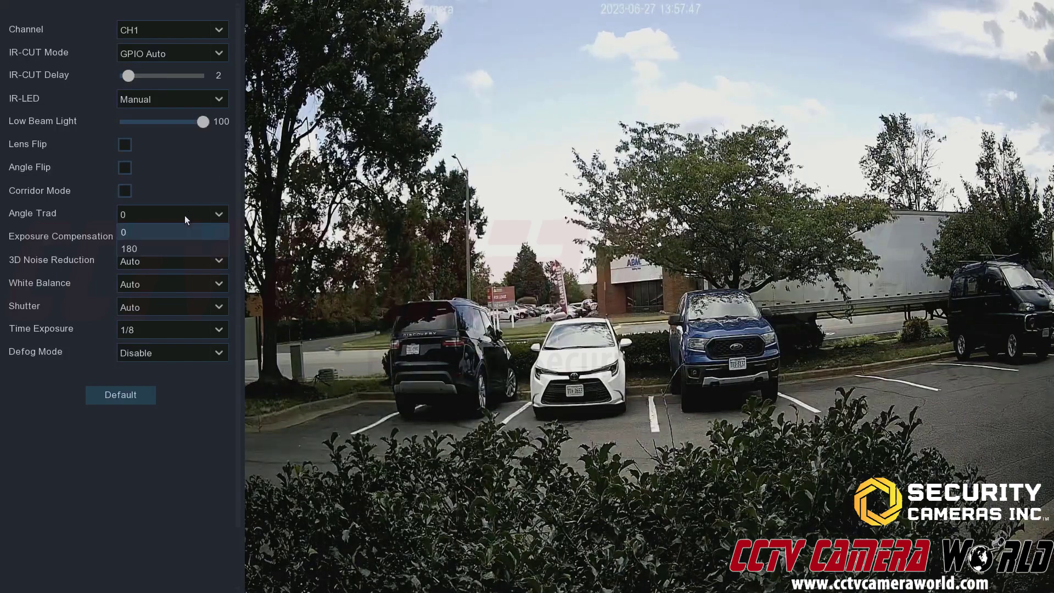
click(169, 249)
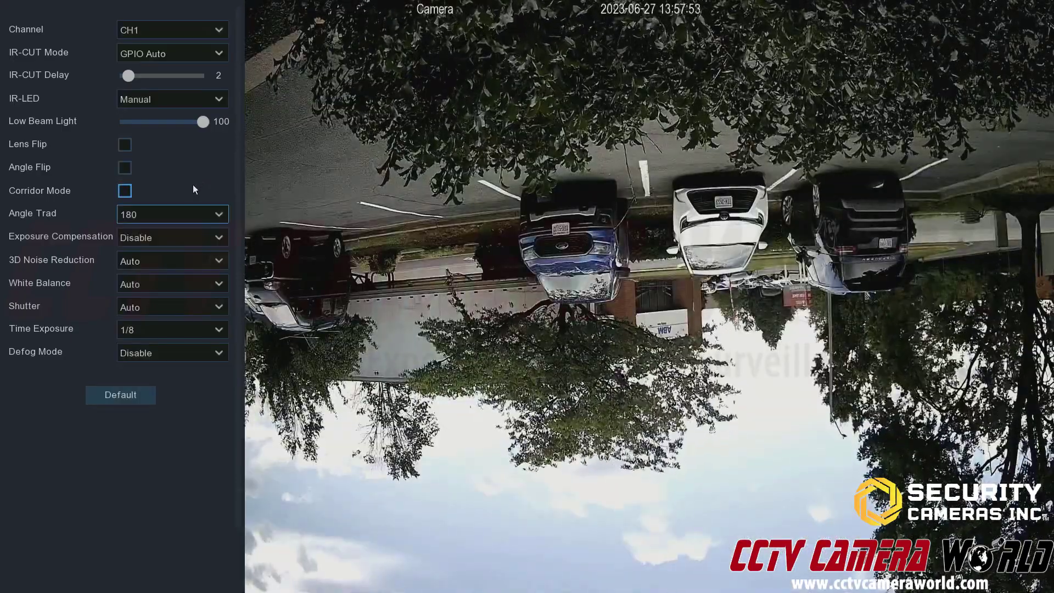
click(185, 213)
click(171, 226)
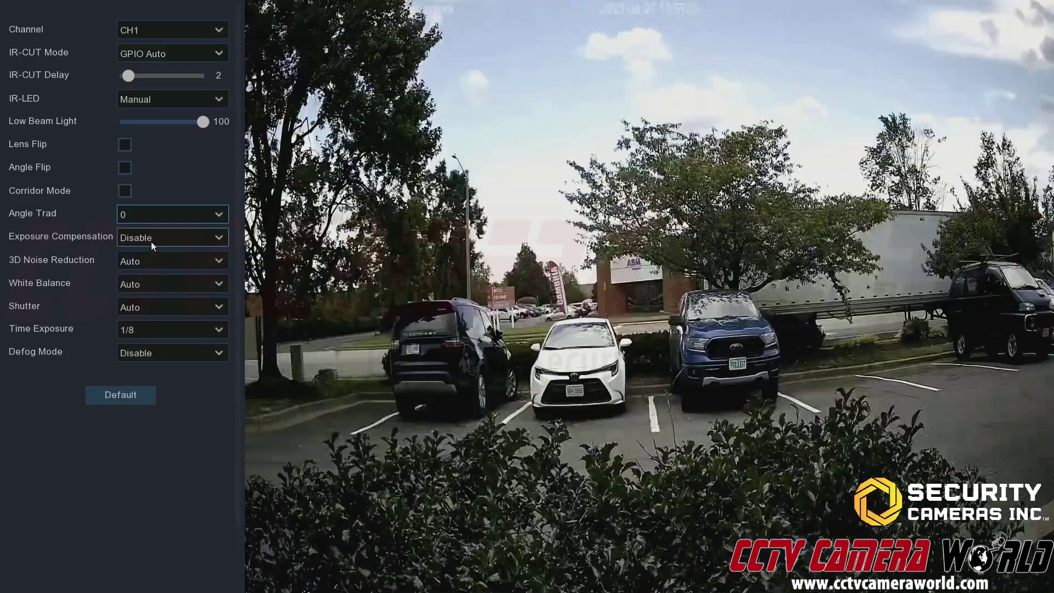
Set CH1 exposure compensation to WDR, test levels 255 and 1, then settle at 128
click(153, 240)
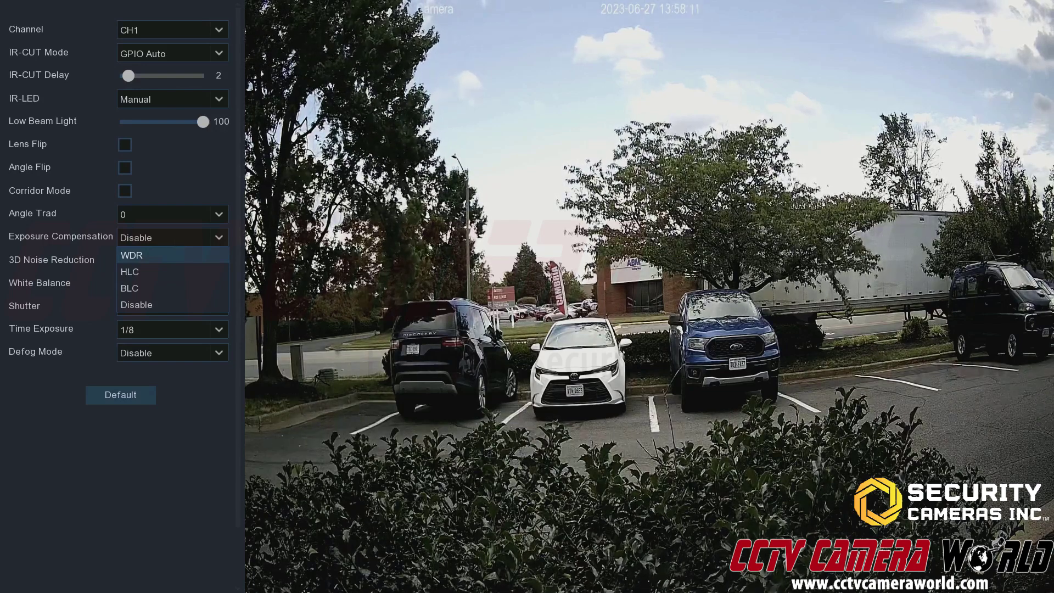
click(156, 254)
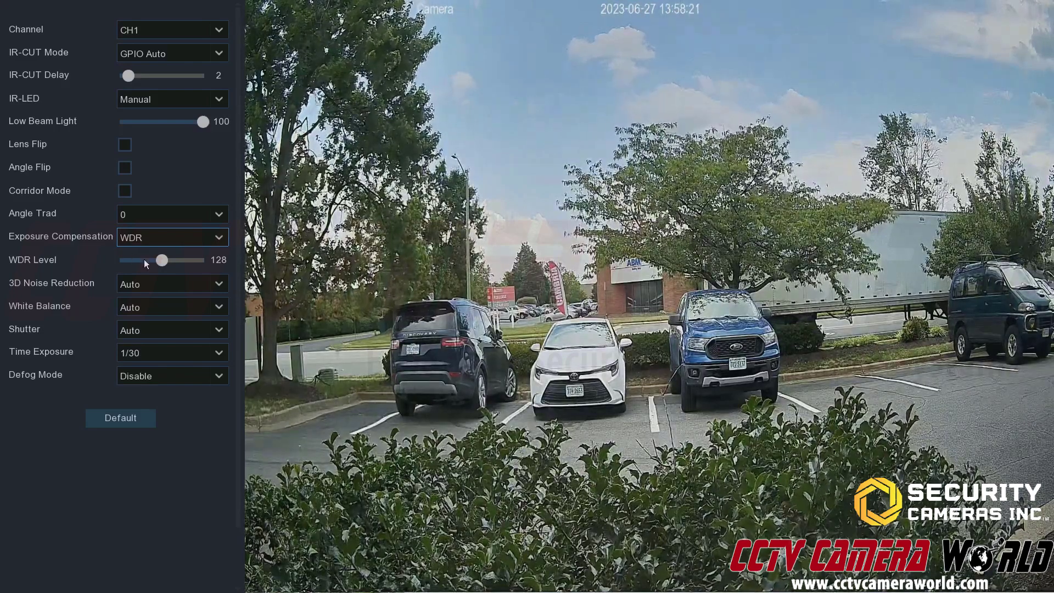
drag(159, 259, 204, 263)
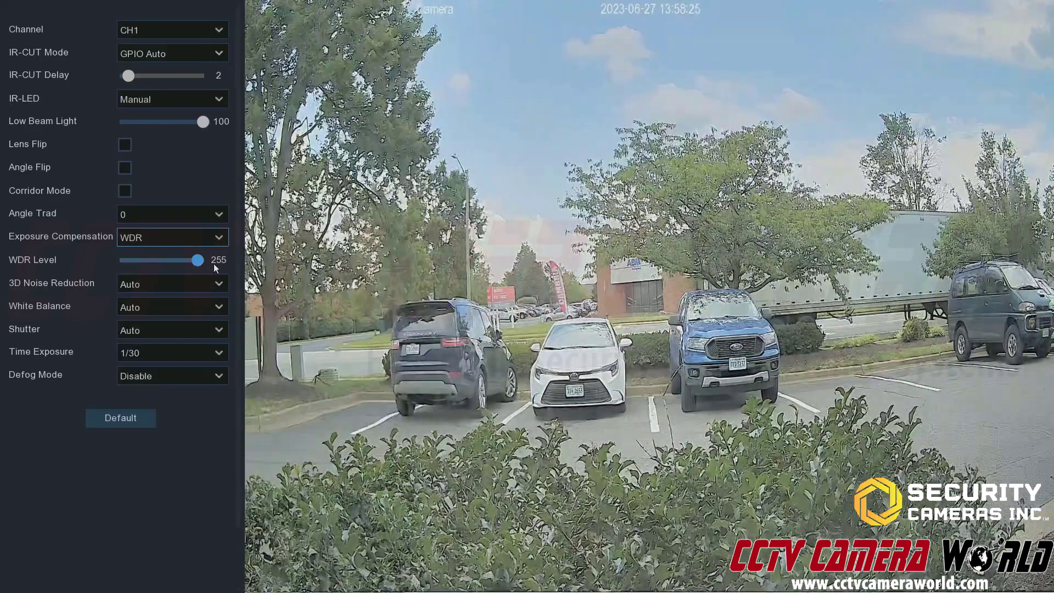
drag(201, 263, 120, 265)
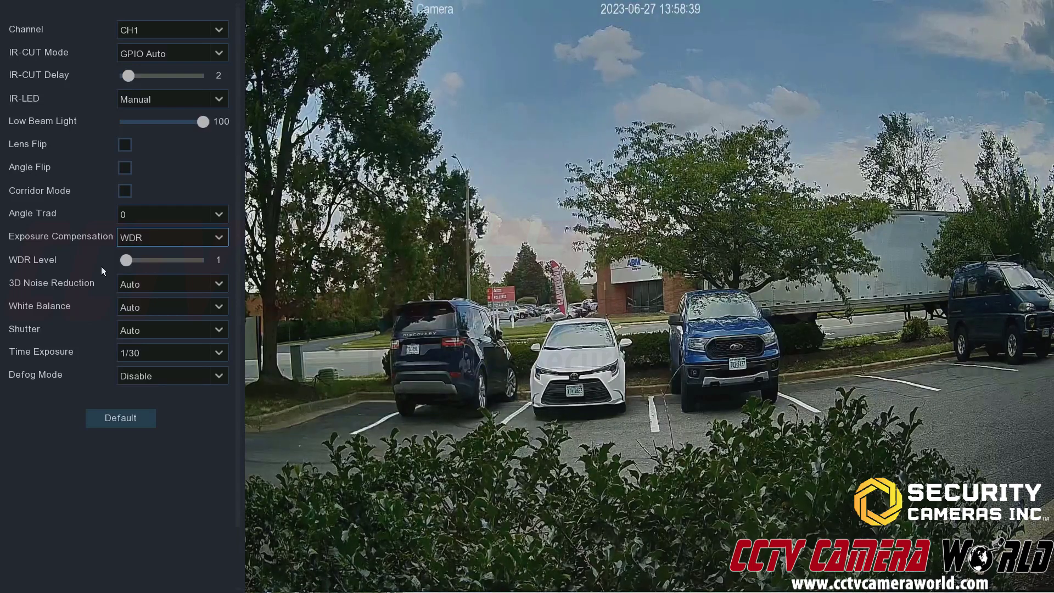
click(162, 260)
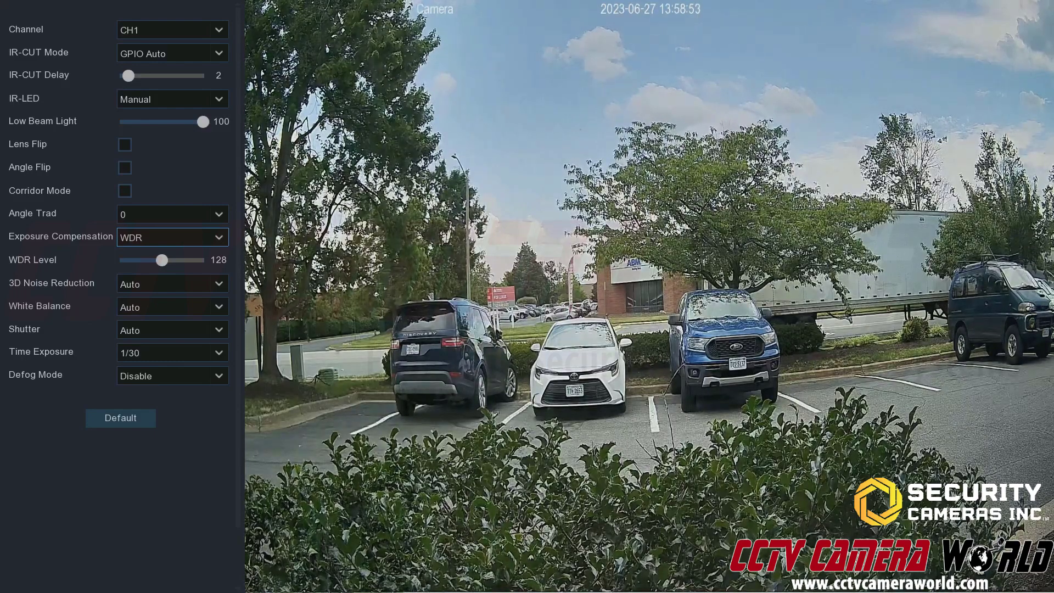
click(132, 245)
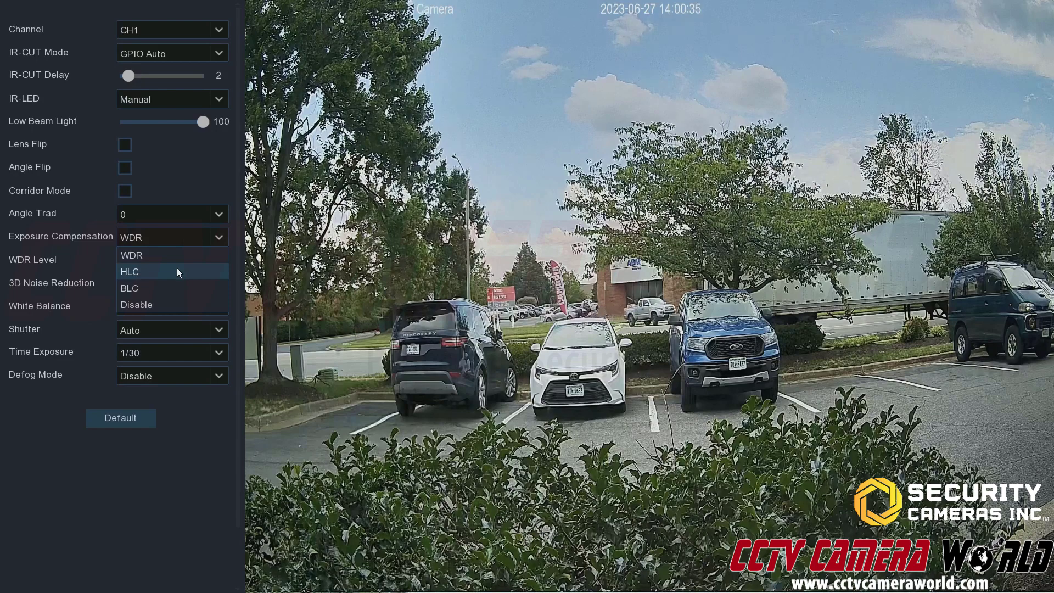
Choose HLC exposure compensation and move HLC Level to 255, then down to 1
click(178, 272)
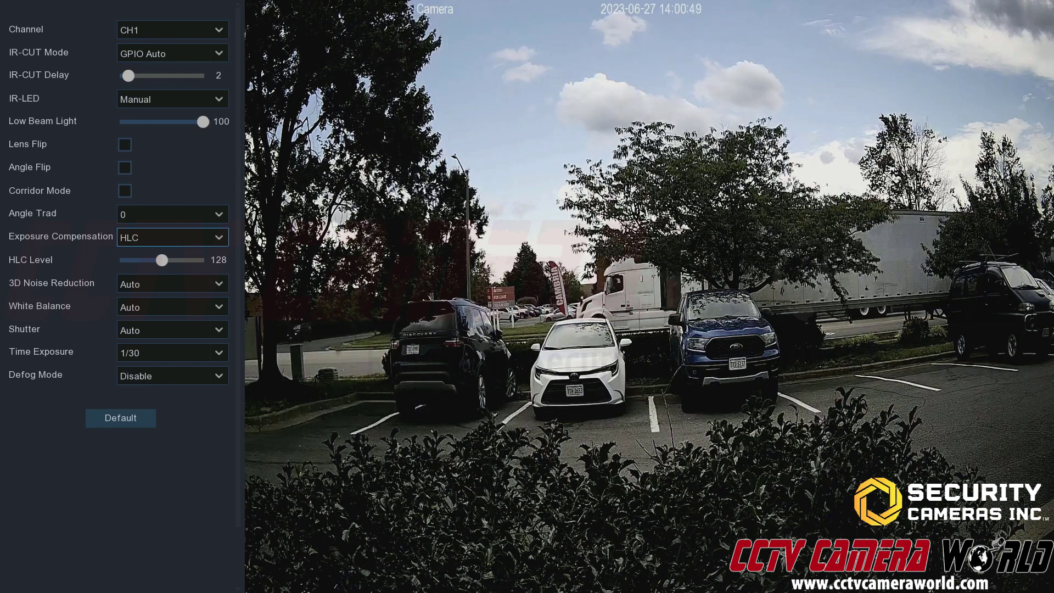
drag(162, 260, 201, 260)
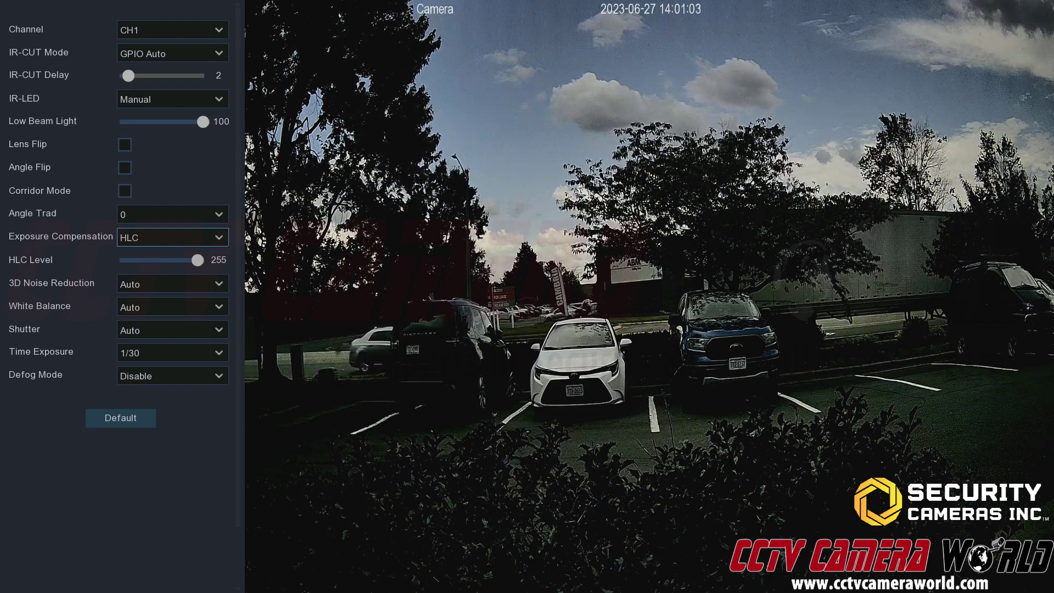
drag(197, 260, 122, 261)
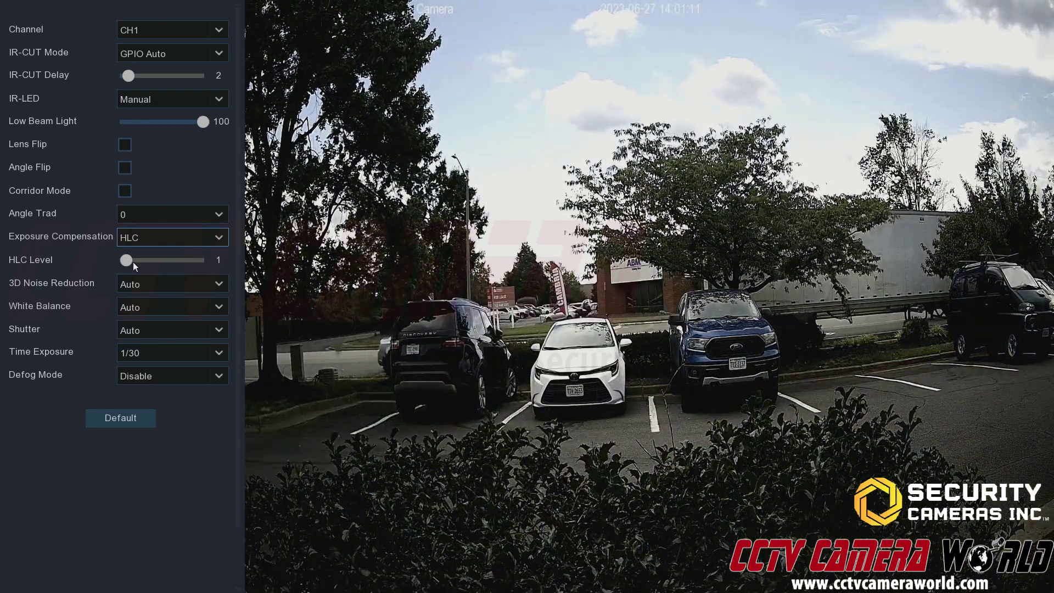
Set CH1 Exposure Compensation to BLC, with BLC Area Top and BLC Level 10
click(157, 245)
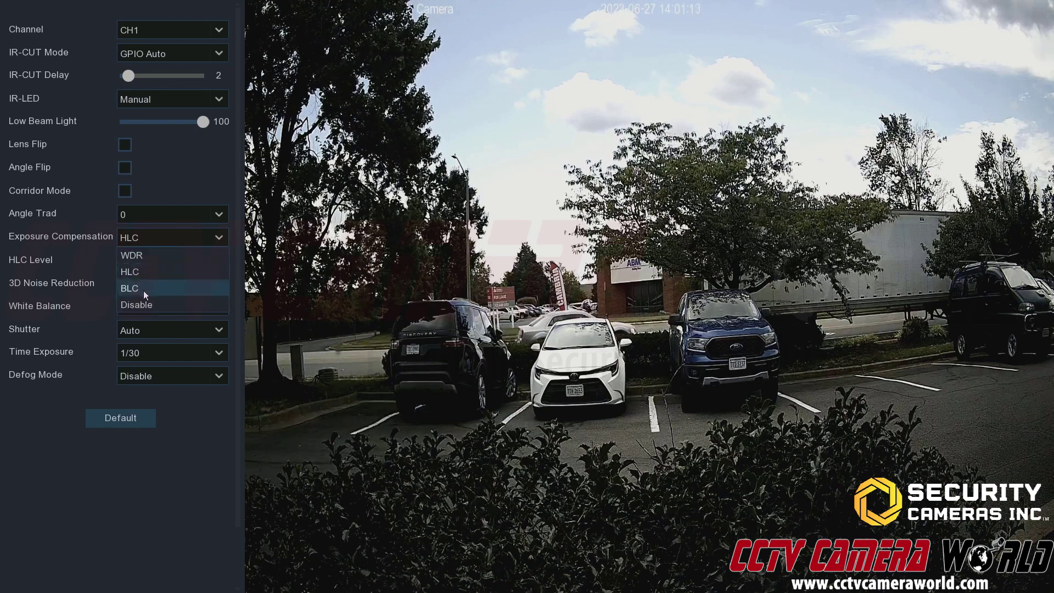
click(143, 290)
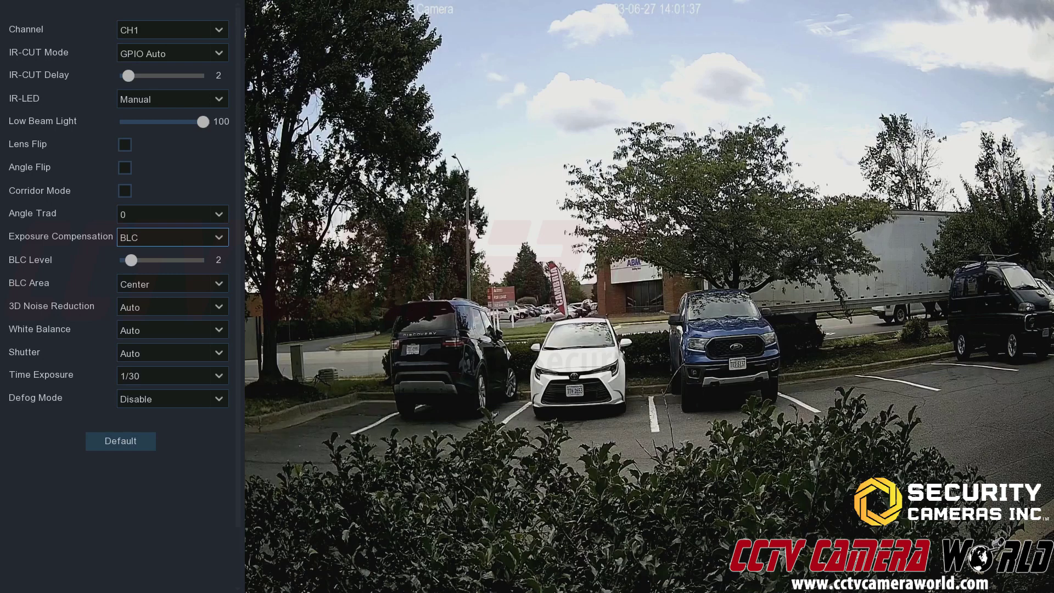
click(166, 279)
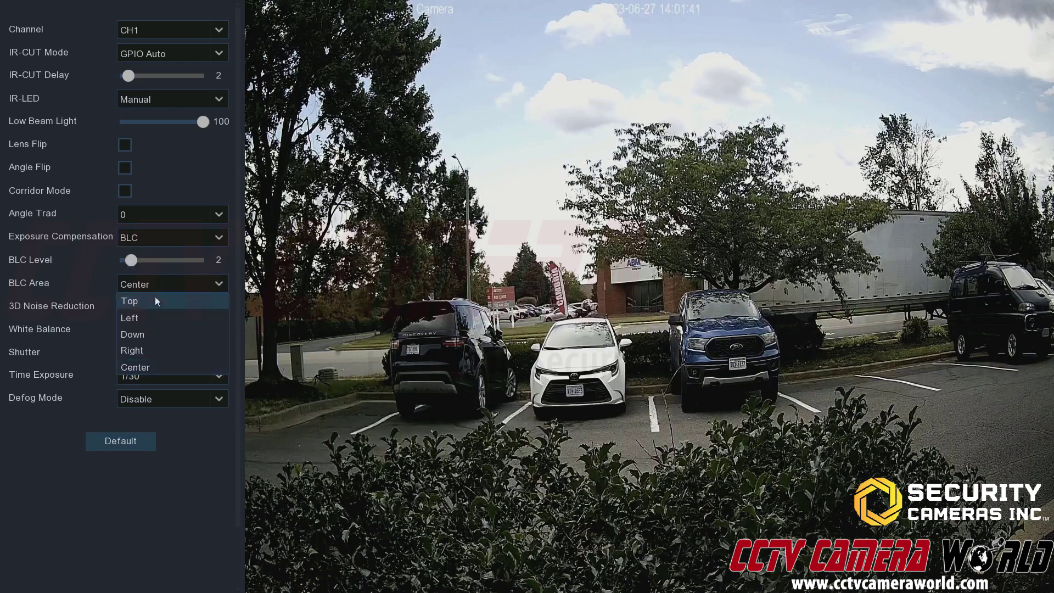
click(155, 296)
drag(133, 265, 175, 265)
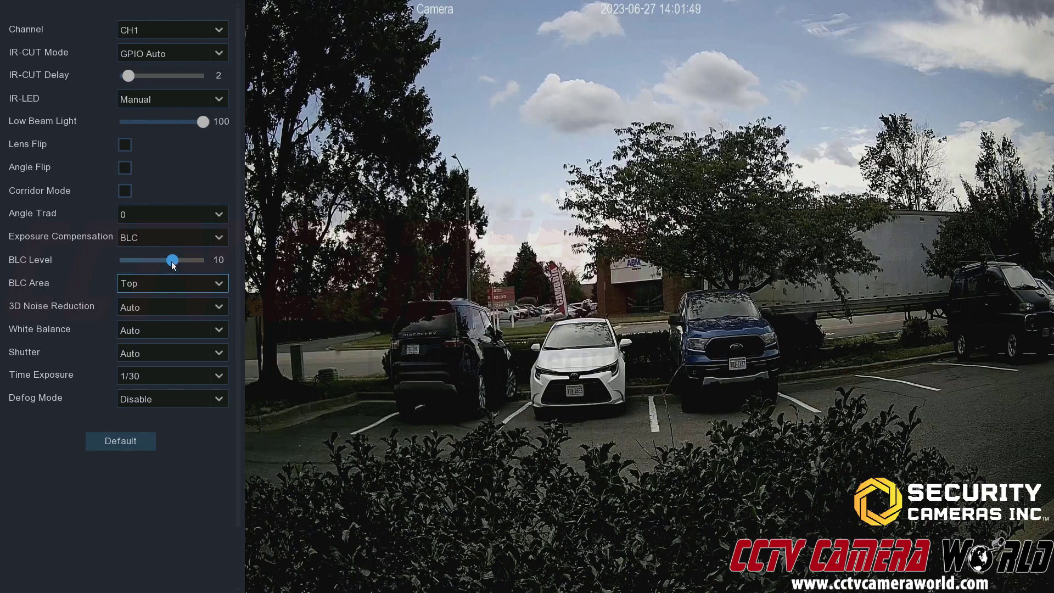
click(163, 244)
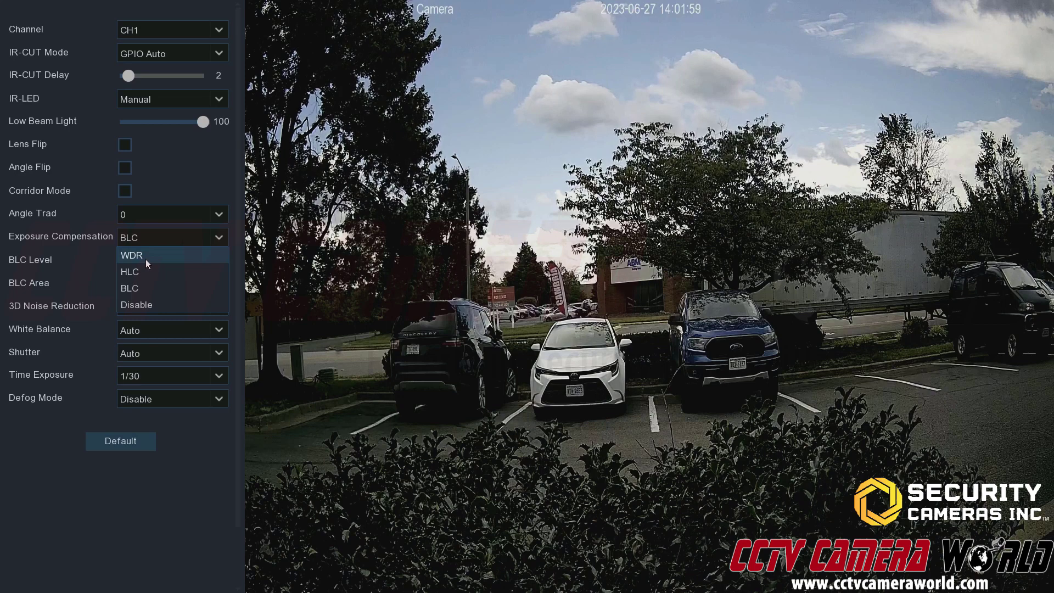
Set Exposure Compensation to Disable and leave 3D Noise Reduction on Auto
click(150, 301)
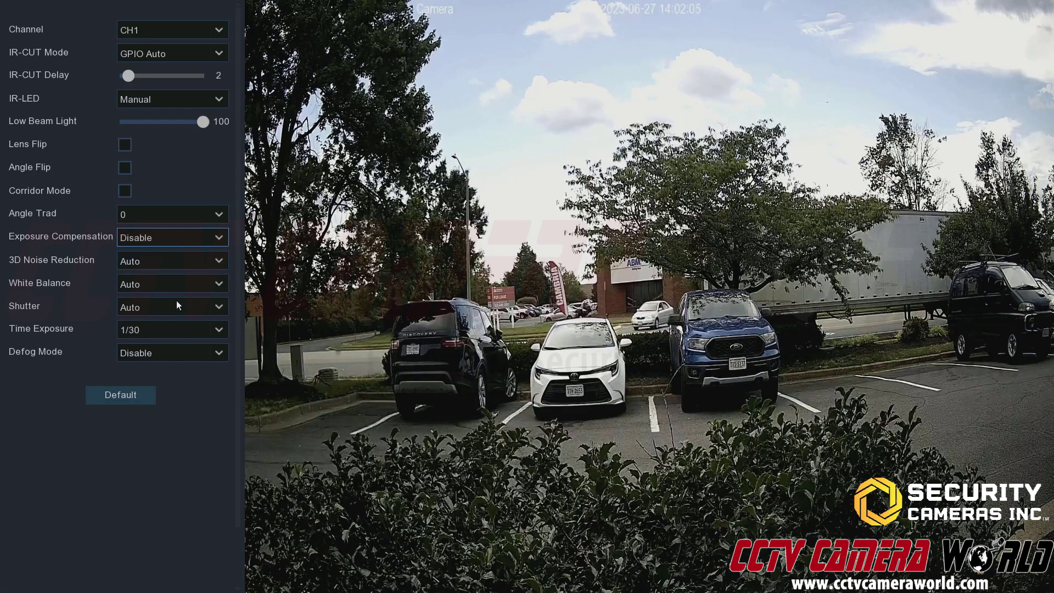
click(165, 265)
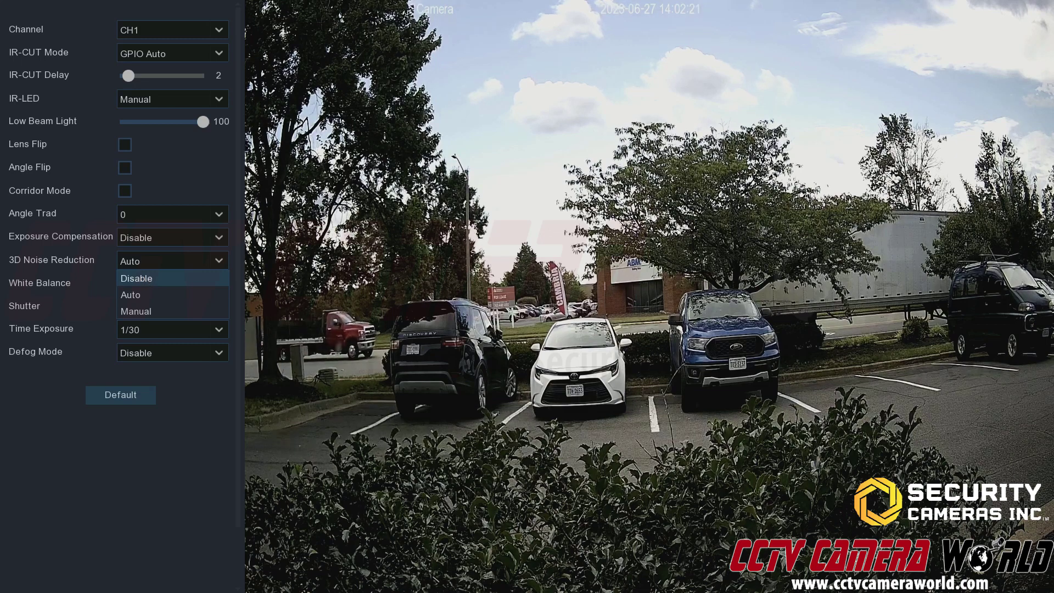
click(138, 290)
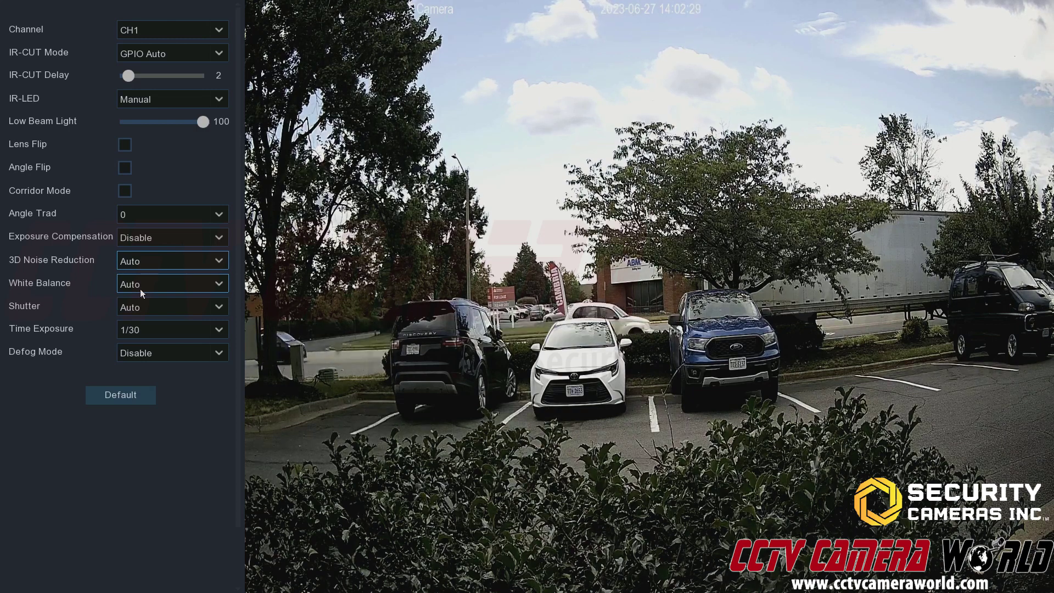
Try Manual white balance, see the pink tint on the feed, then restore Auto
click(141, 289)
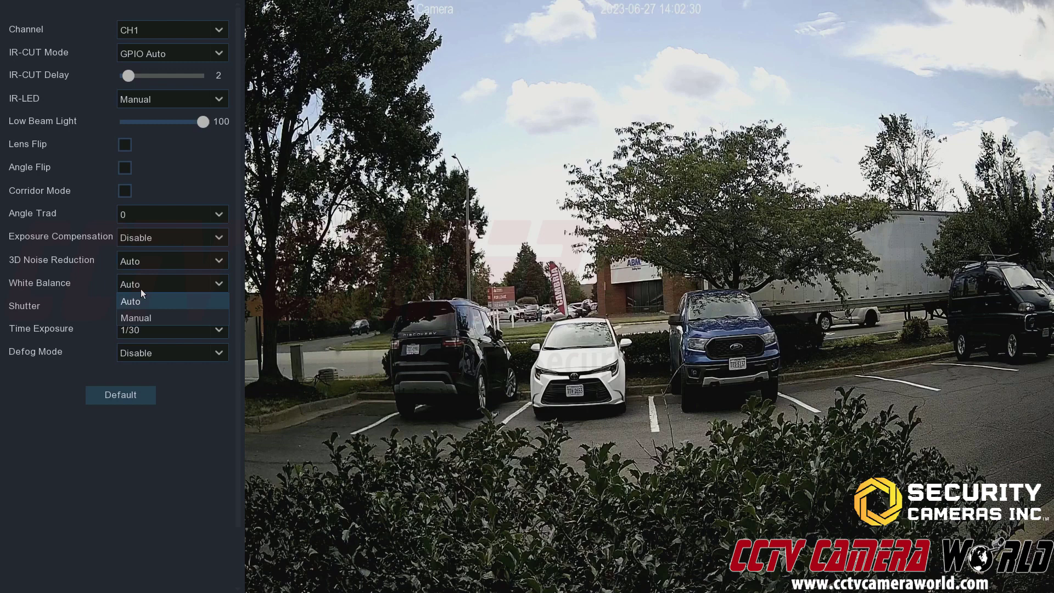
click(140, 317)
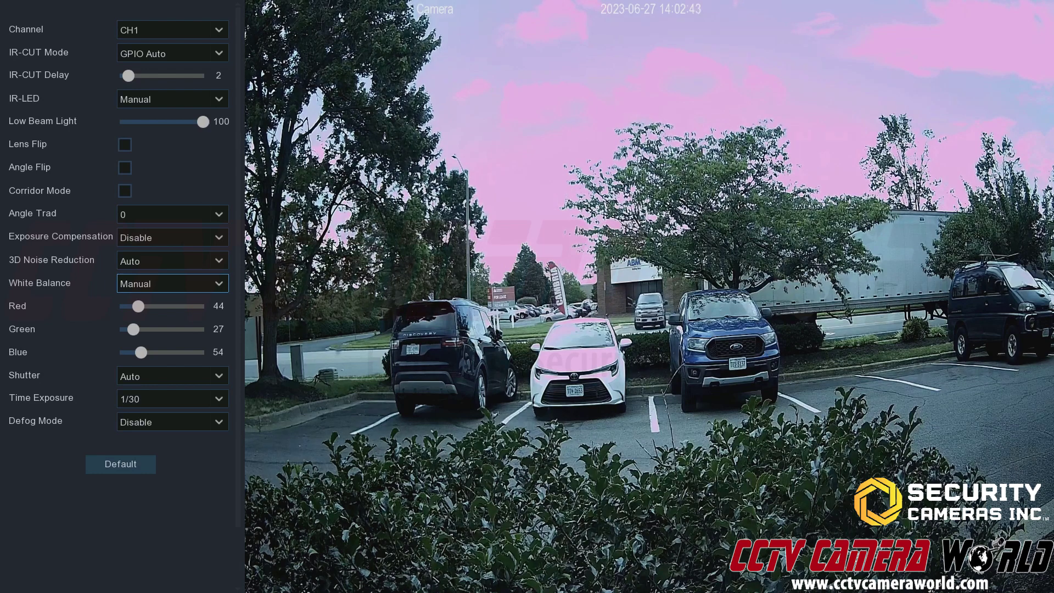
click(131, 287)
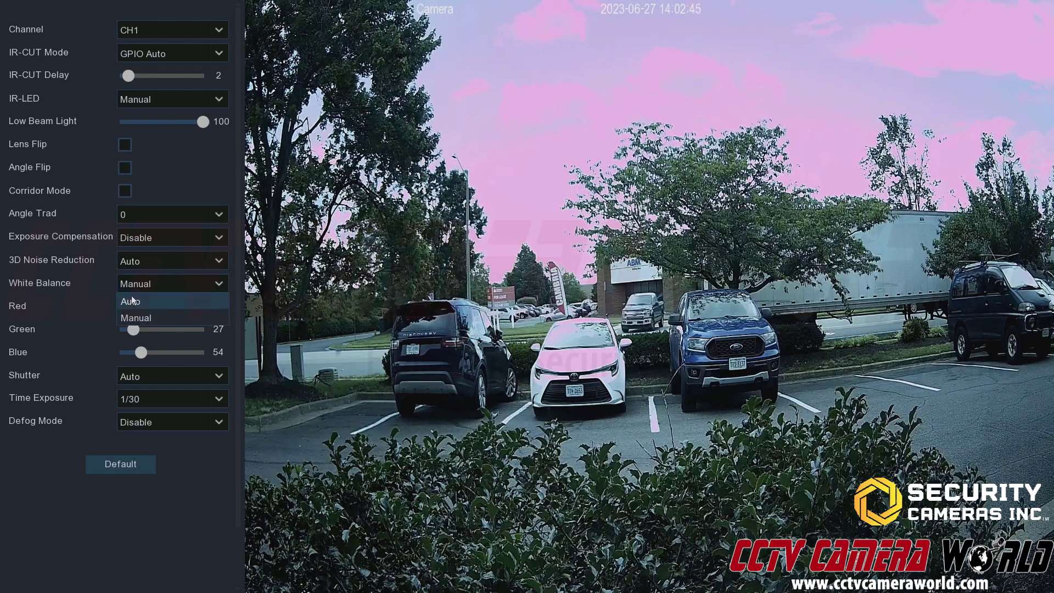
click(130, 301)
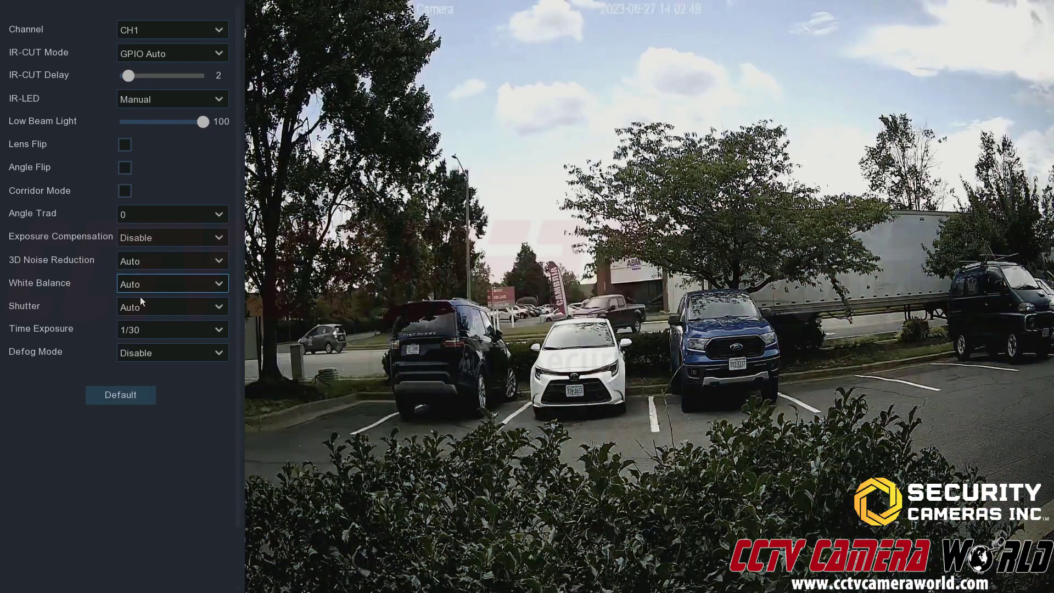
click(152, 306)
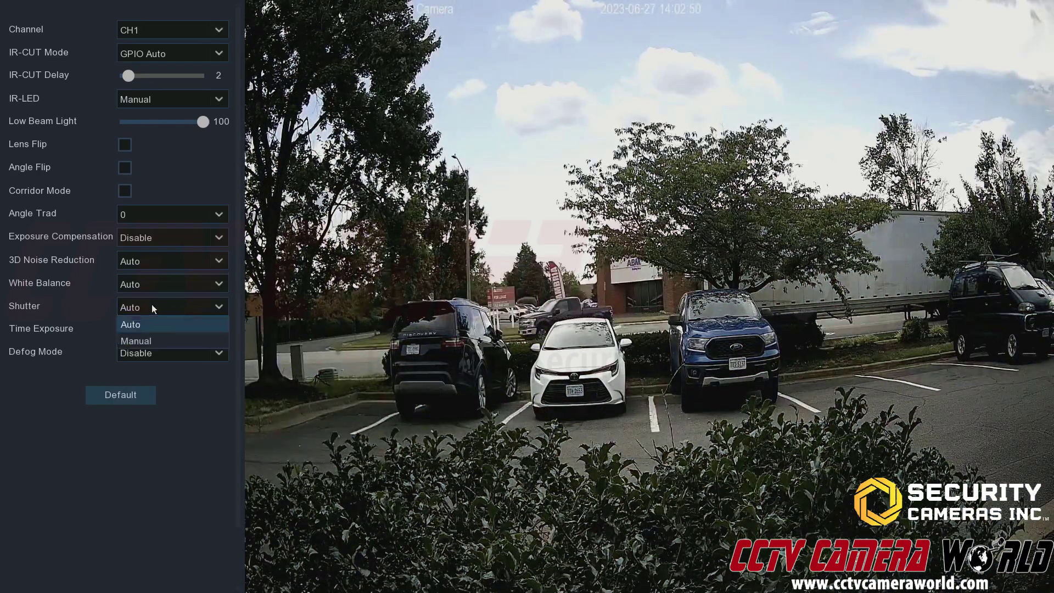
Switch the shutter to Manual and test a Time Exposure of 1/5
click(148, 341)
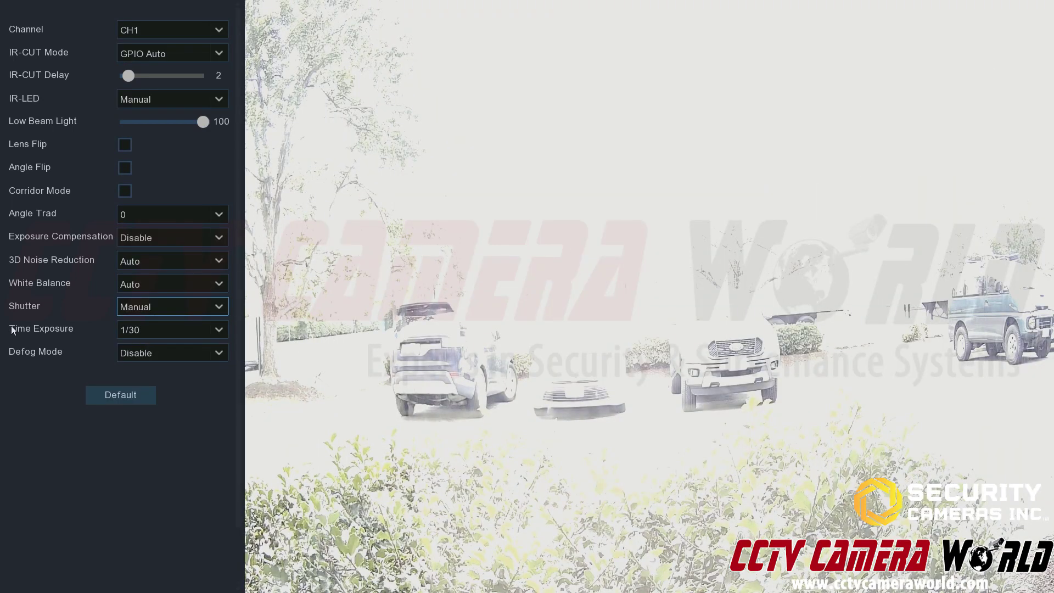
click(167, 331)
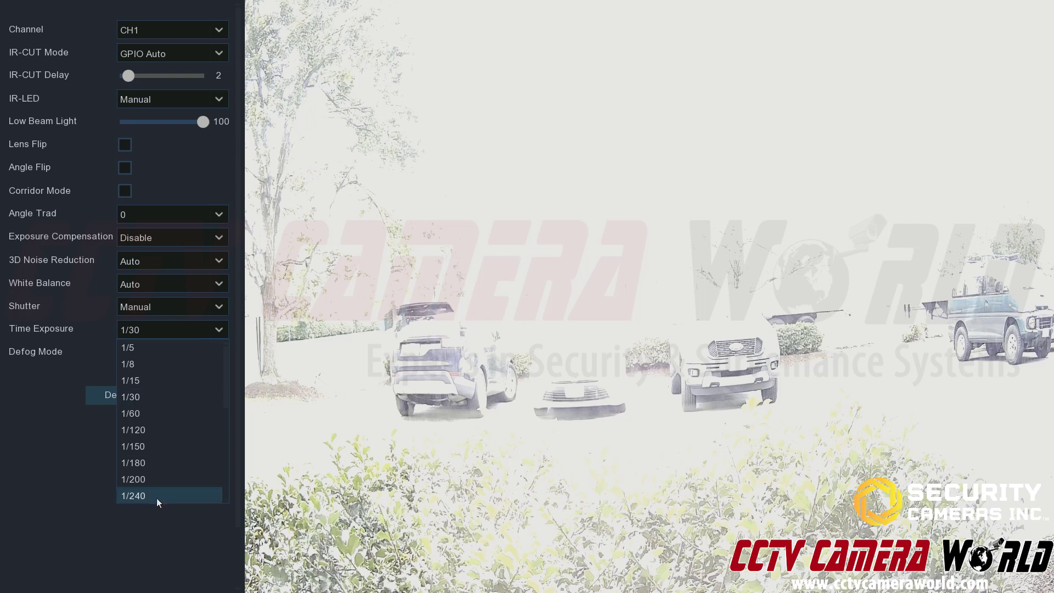
scroll(178, 473, down, 5)
scroll(173, 445, up, 5)
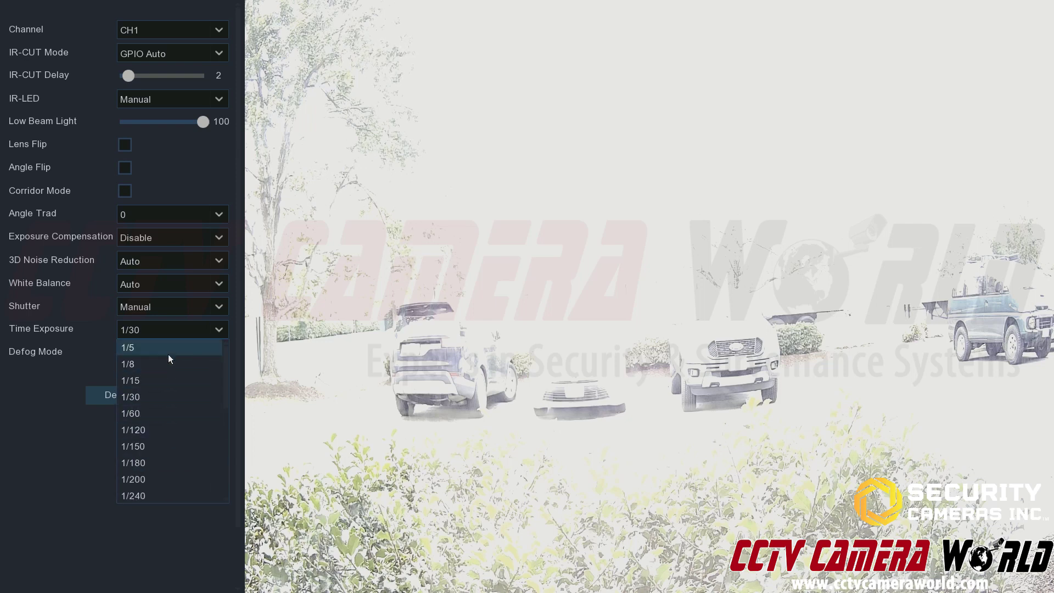
scroll(163, 360, down, 5)
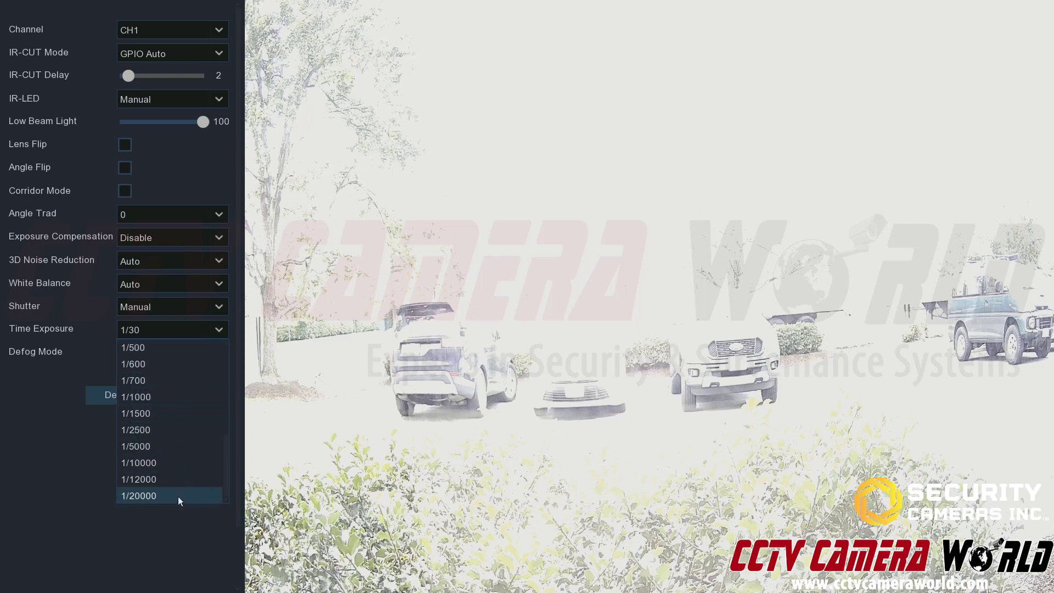
scroll(172, 360, up, 3)
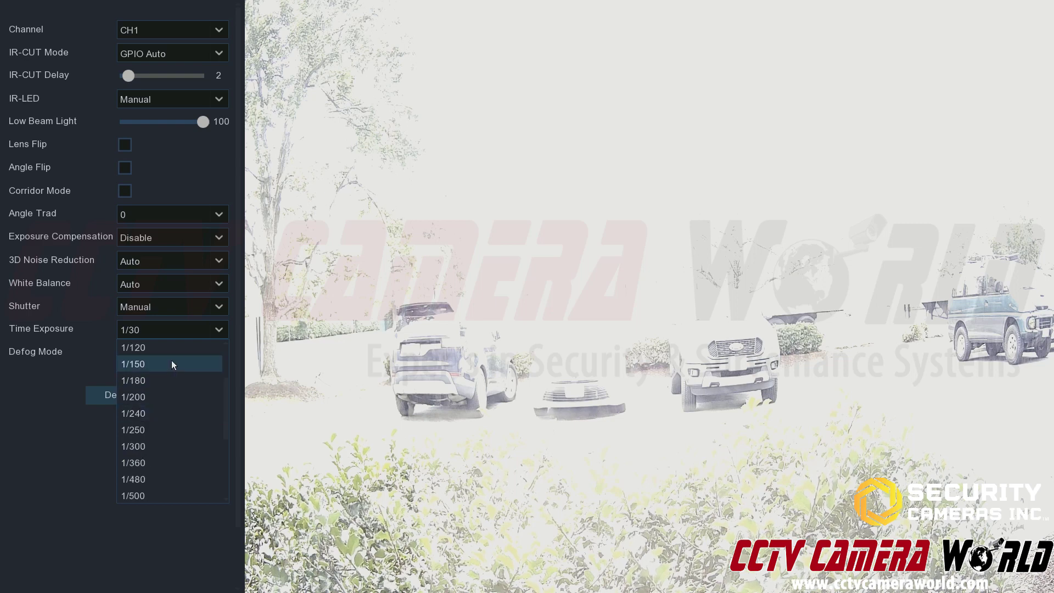
scroll(156, 364, down, 3)
scroll(186, 395, up, 5)
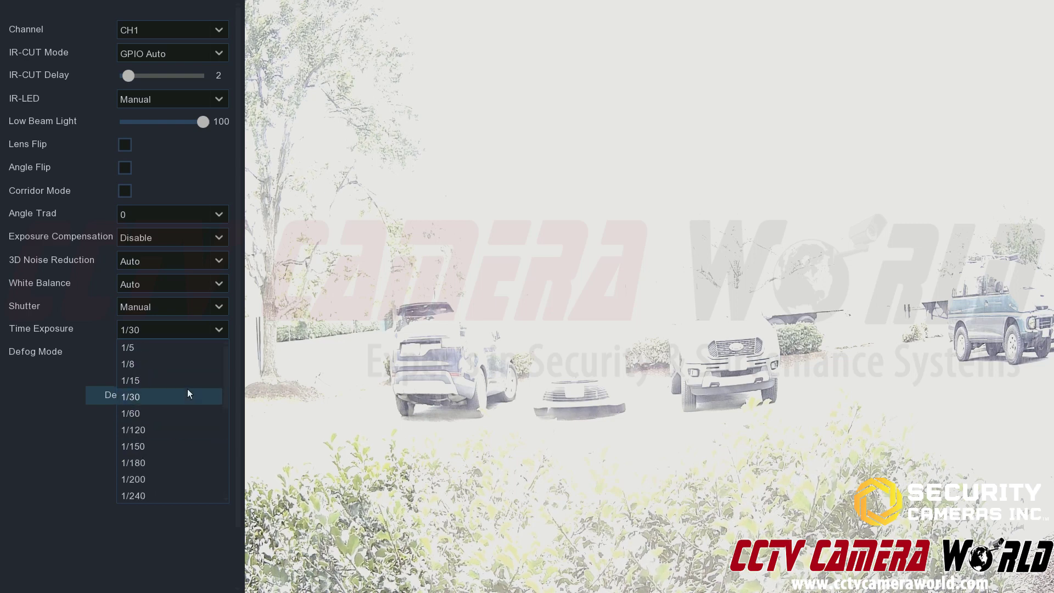
click(175, 352)
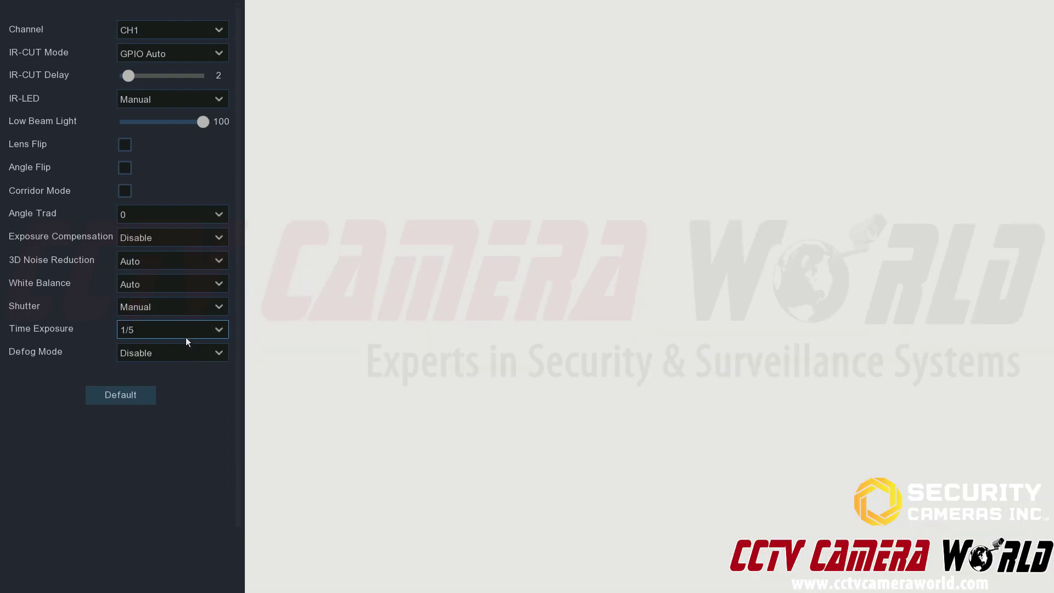
Change Time Exposure to 1/20000 so the overexposed feed returns to normal
click(186, 332)
scroll(160, 491, down, 5)
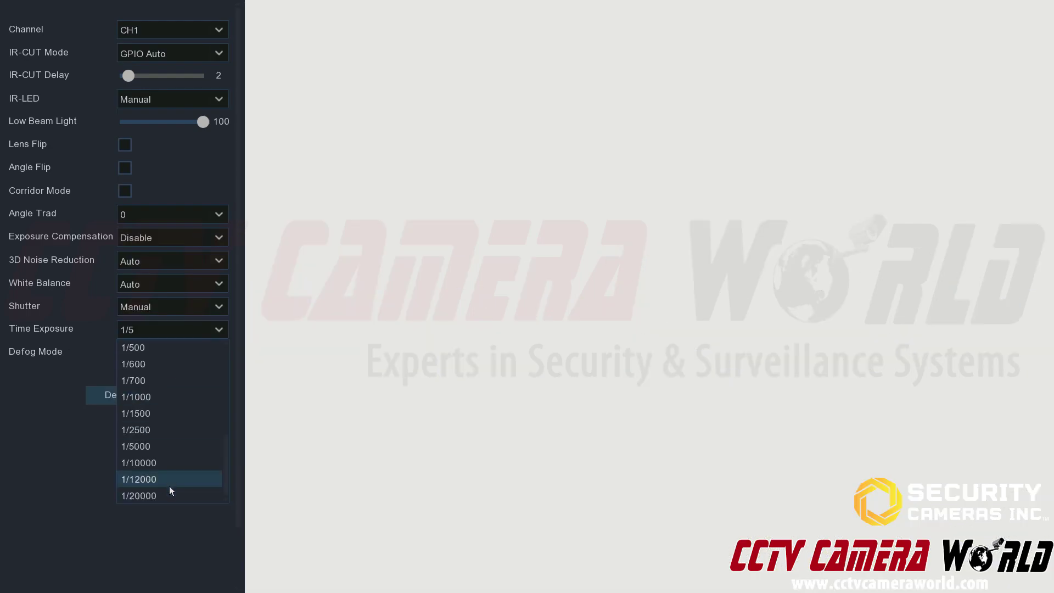
click(166, 492)
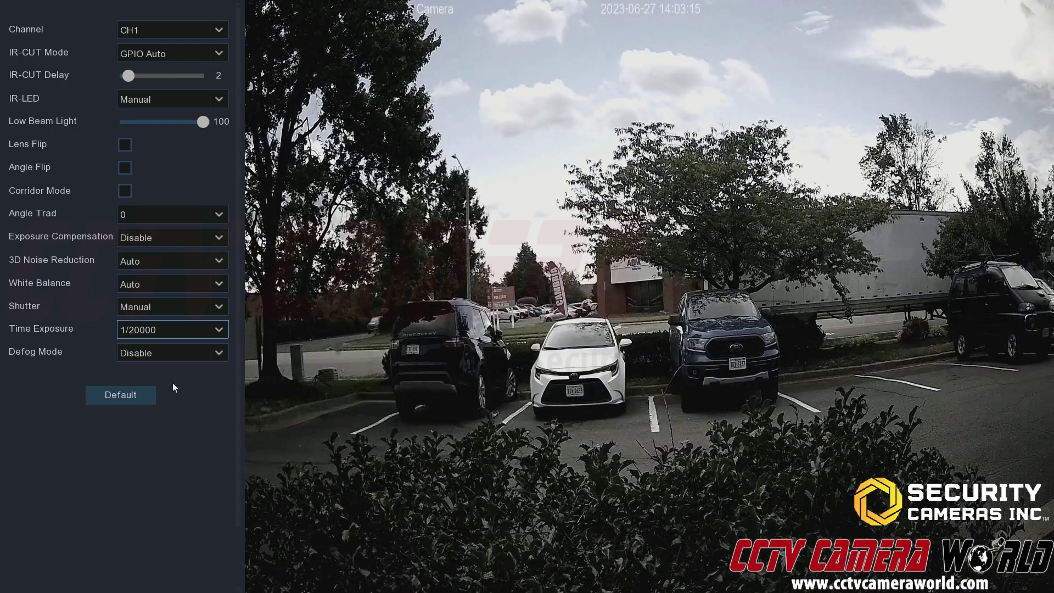
Return the shutter to Auto with a Time Exposure of 1/300
click(190, 329)
click(189, 328)
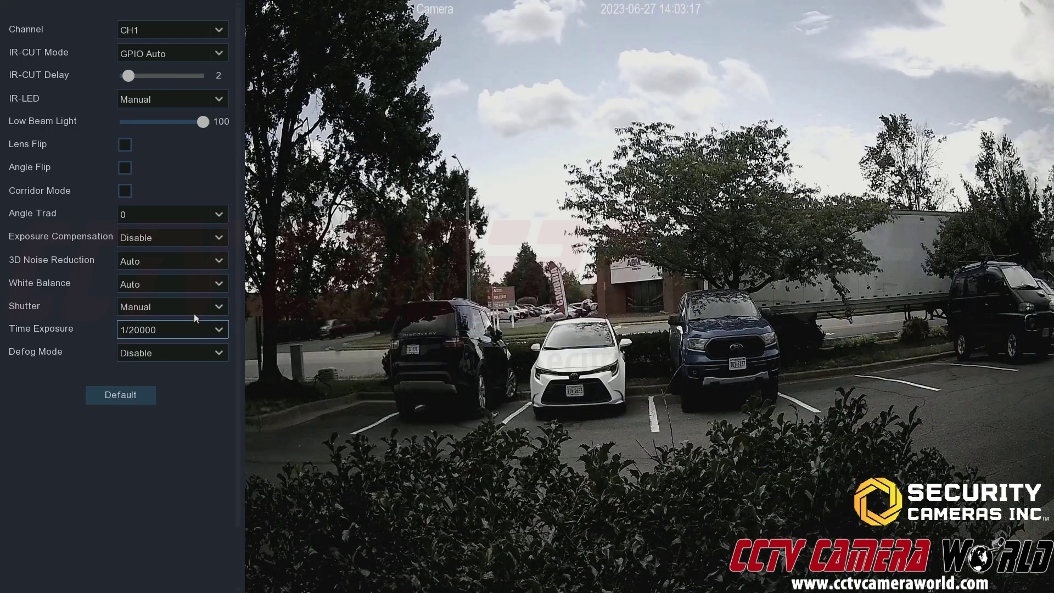
click(194, 314)
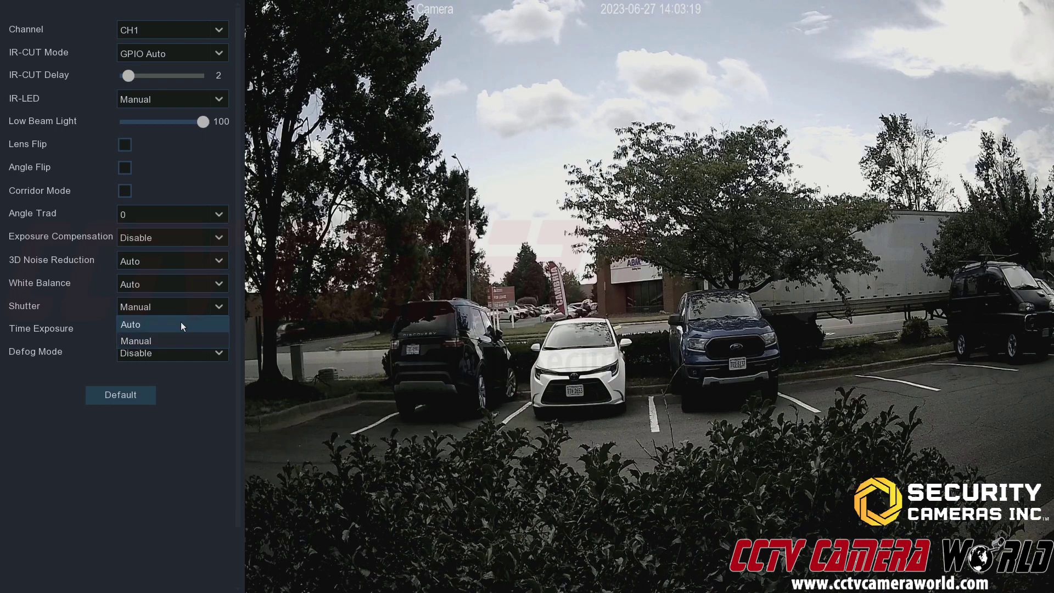
click(182, 324)
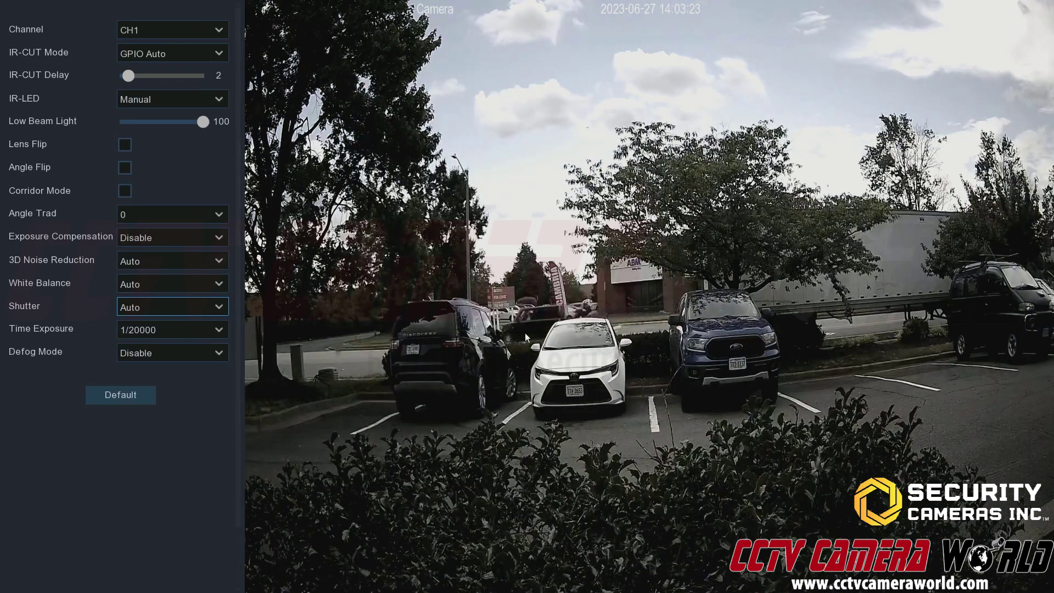
click(176, 329)
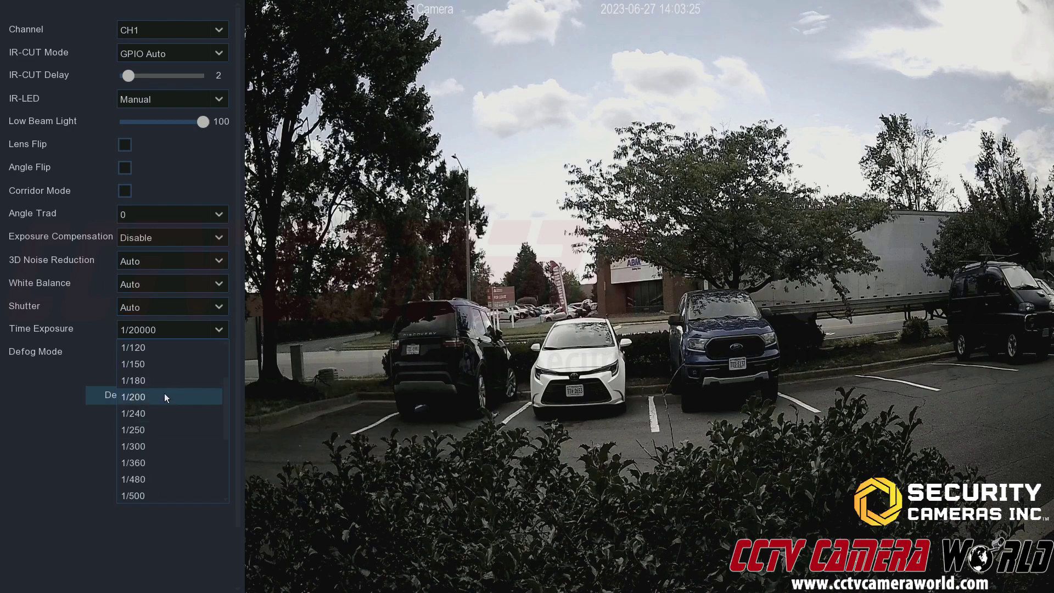
click(151, 453)
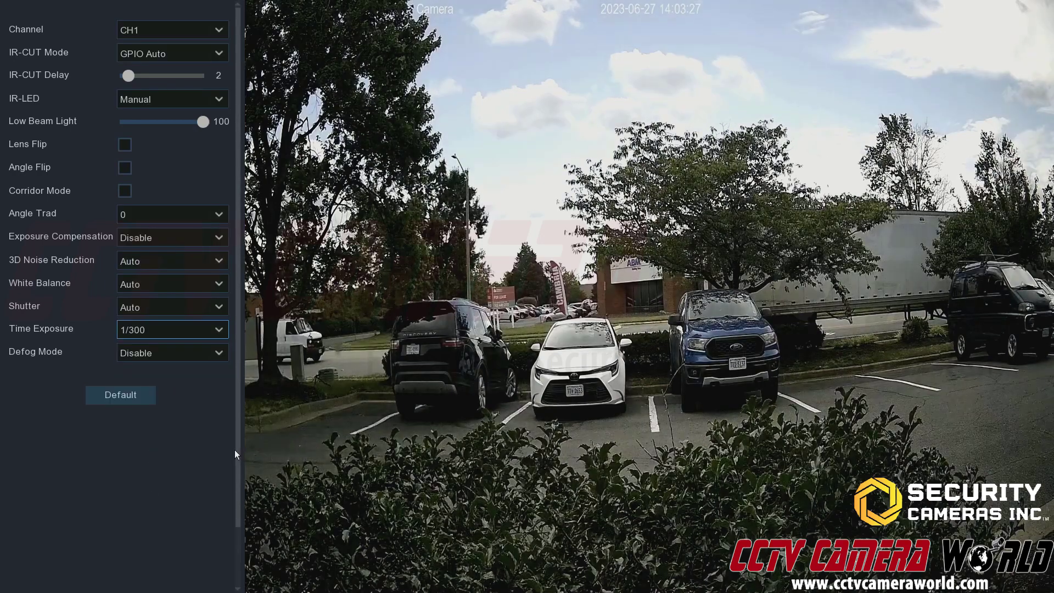
Confirm Defog Mode stays Disable, then reset CH1 image settings with Default
click(164, 360)
click(105, 352)
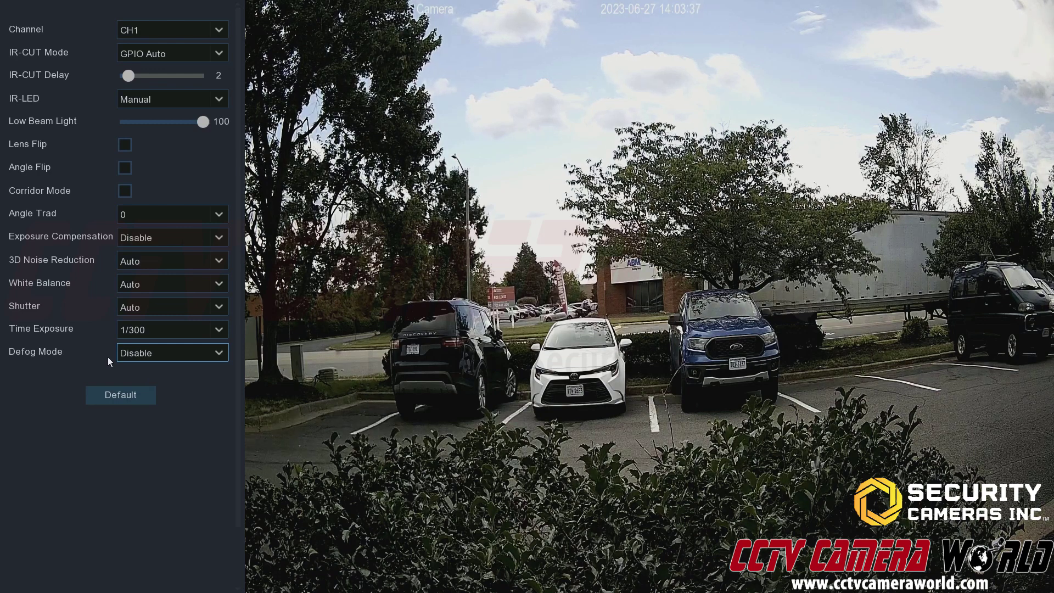
click(124, 397)
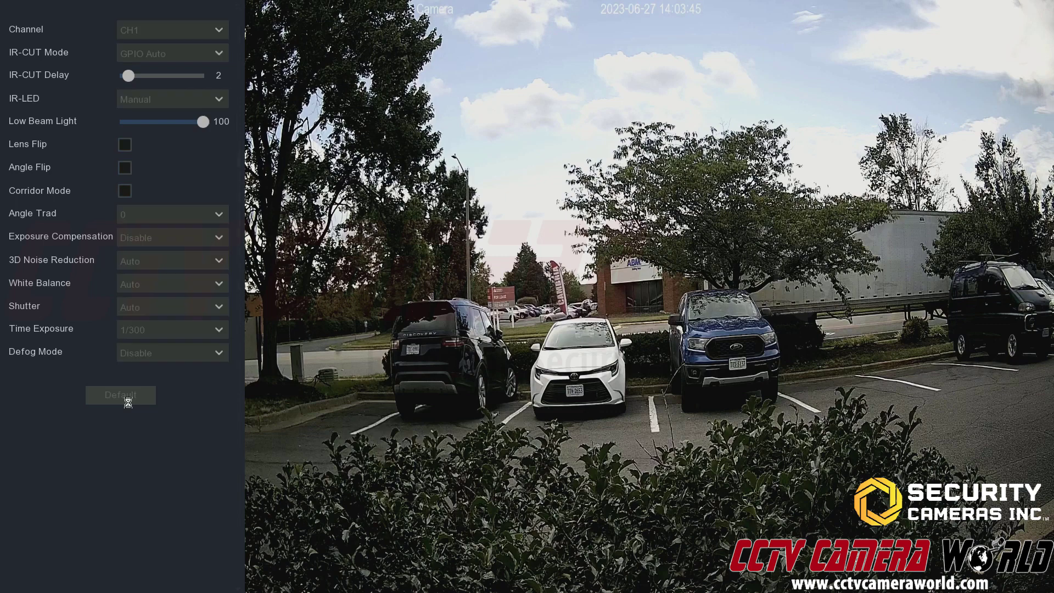